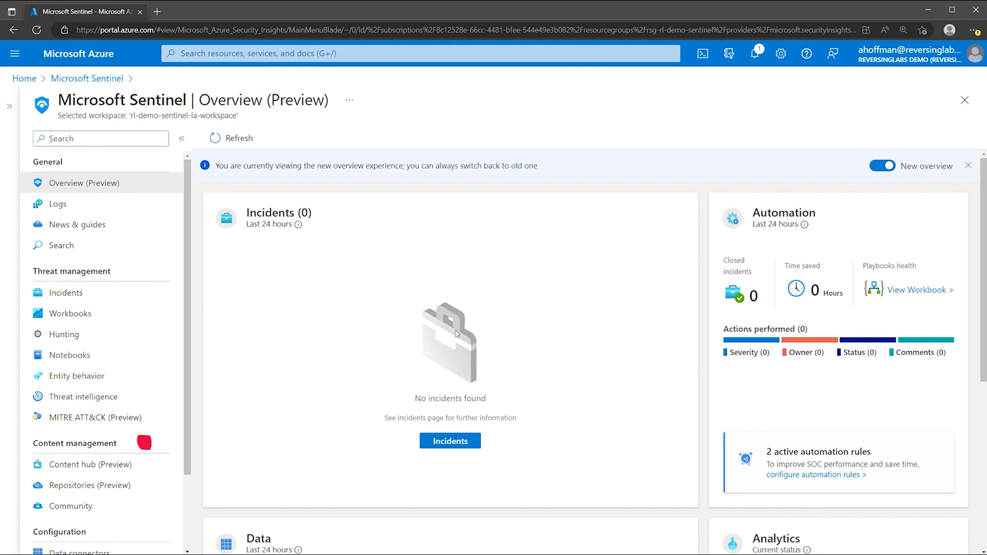
# Open Content hub (Preview) from the Sentinel sidebar's Content management section
pyautogui.click(141, 464)
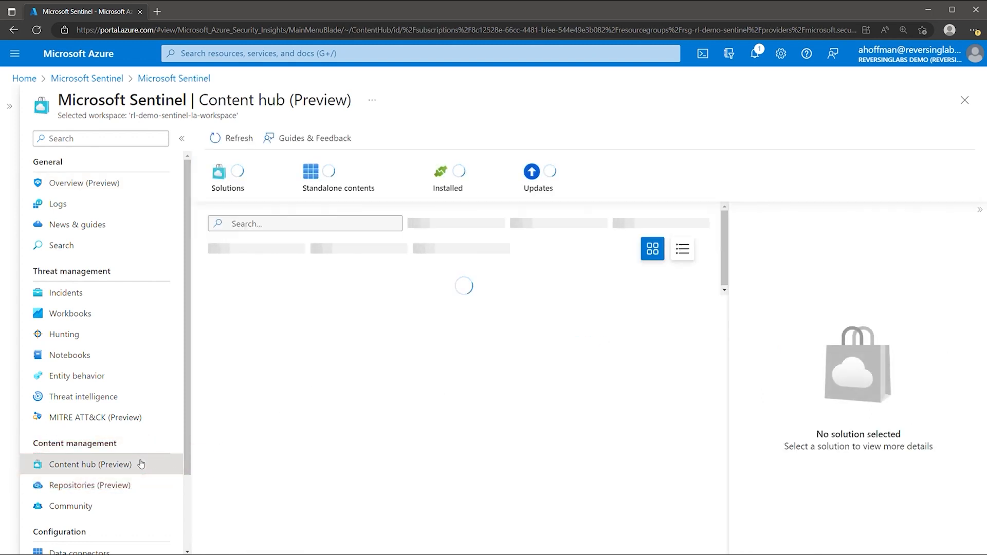
# Search Content hub for 'reversinglabs' and start installing the ReversingLabs Content Pack
pyautogui.click(277, 226)
pyautogui.write('reversinglabs')
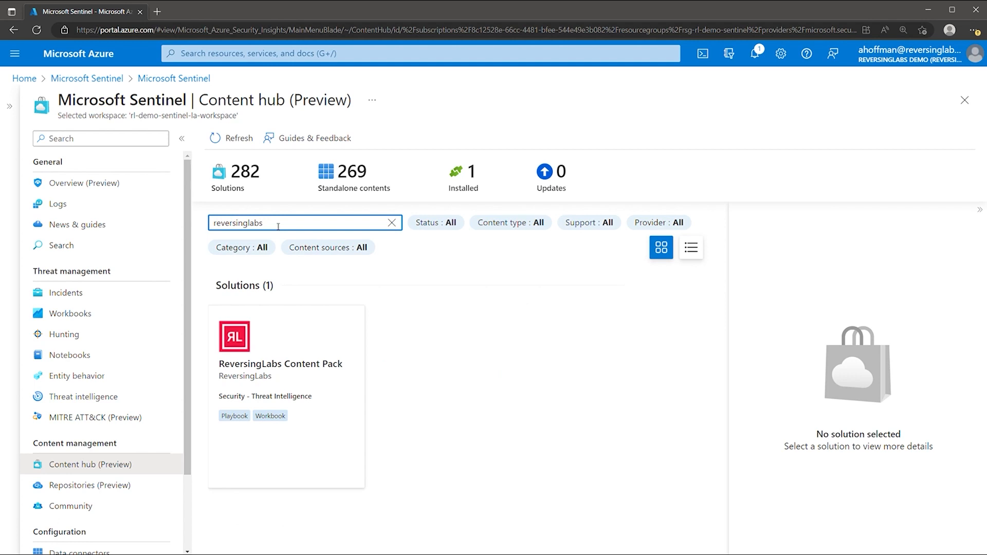
pyautogui.click(278, 332)
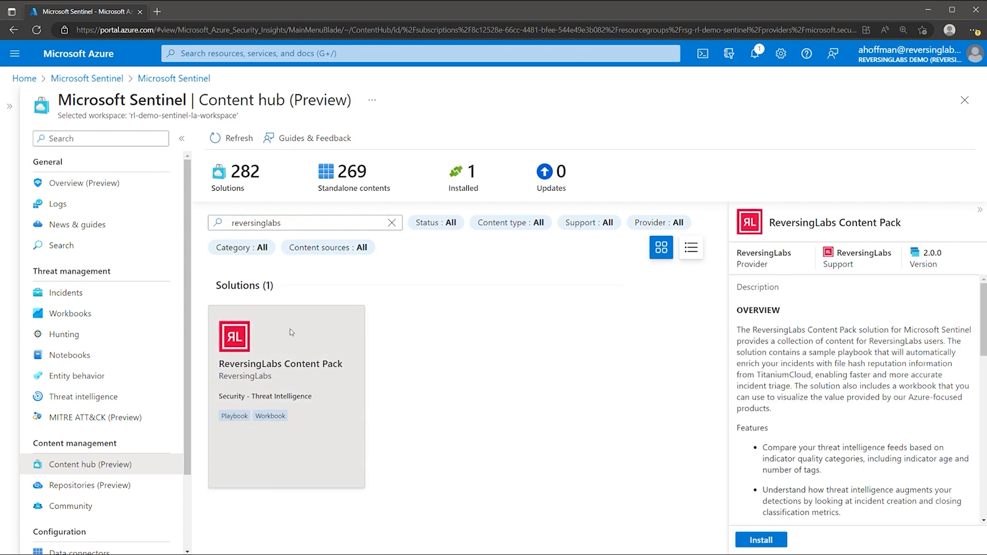
pyautogui.click(782, 546)
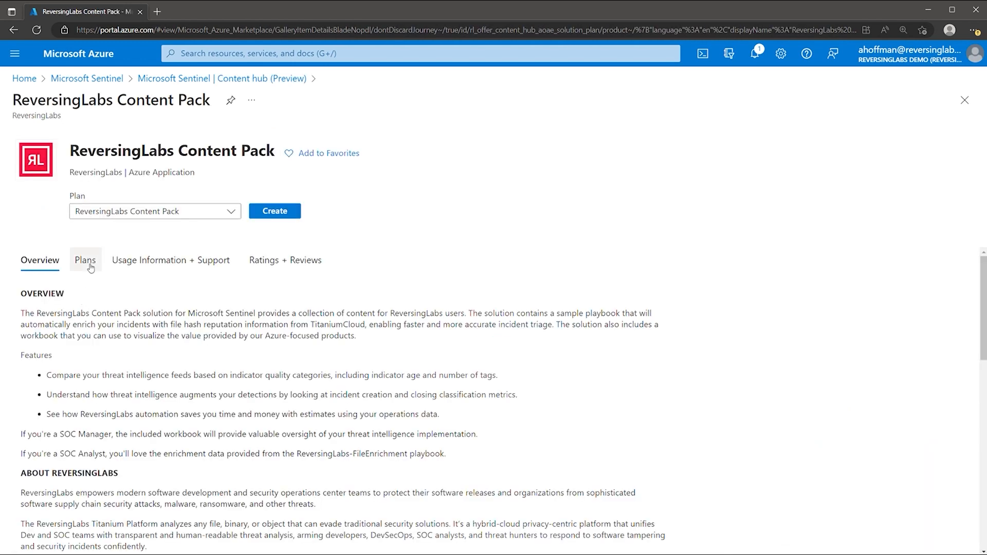
# Review the pack's Plans, Usage Information + Support and Ratings + Reviews, then start Create
pyautogui.click(86, 261)
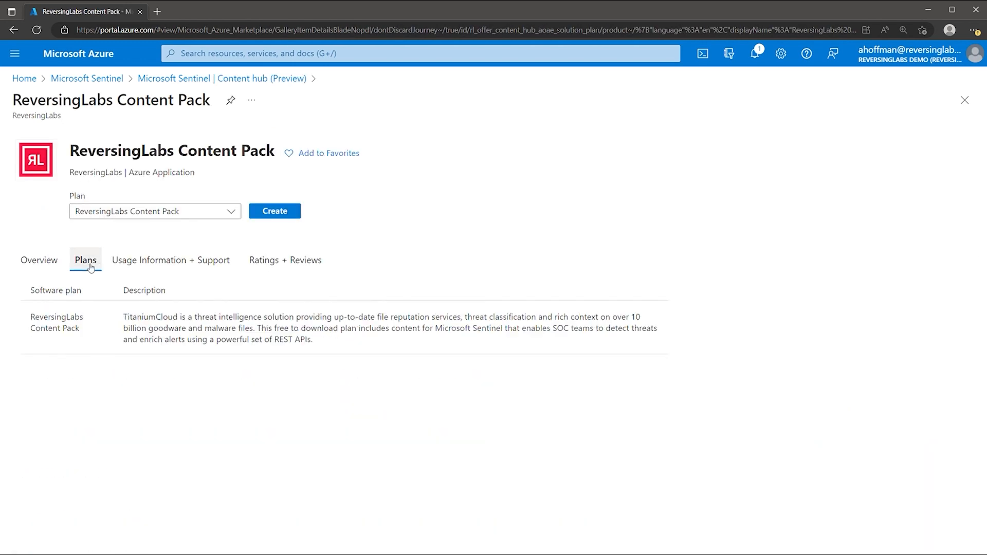
pyautogui.click(143, 261)
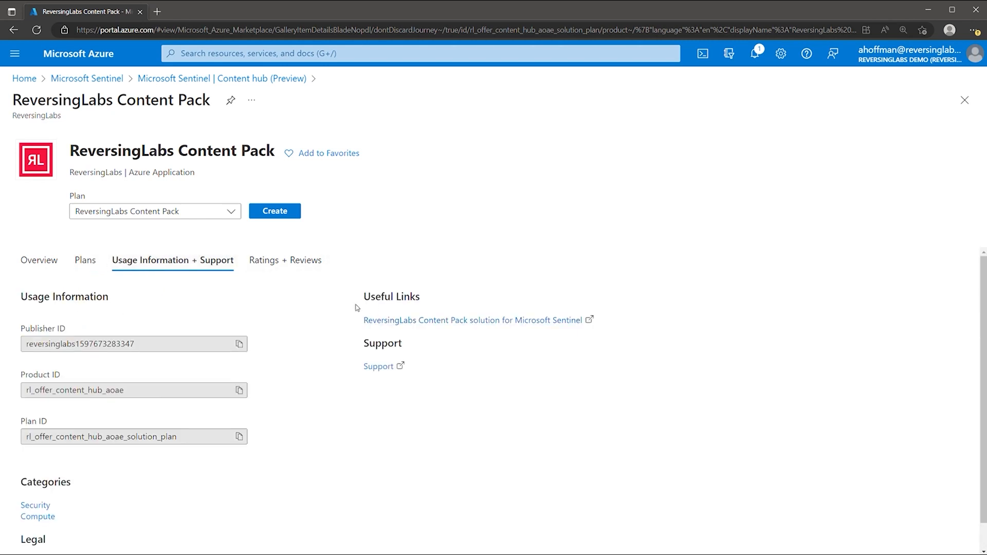
pyautogui.click(290, 264)
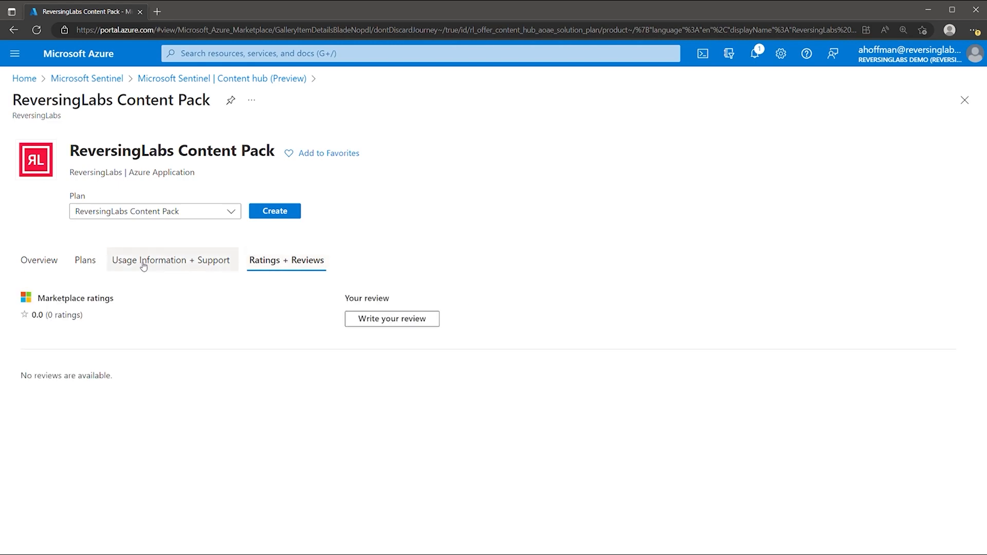
pyautogui.click(46, 267)
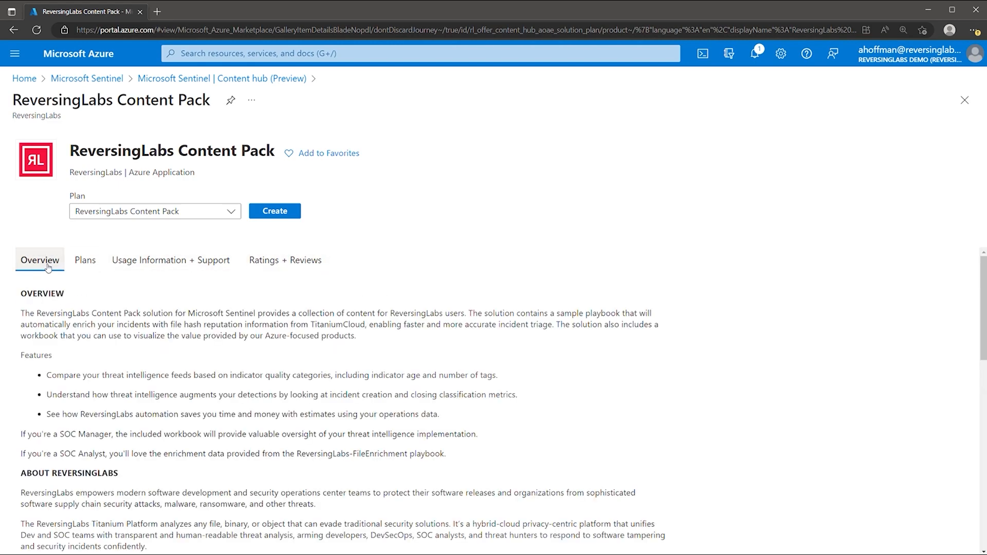
pyautogui.click(267, 209)
# Deploy the ReversingLabs Content Pack to rl-demo-sentinel-la-workspace, skipping through Workbooks and Playbooks
pyautogui.scroll(-1, 277, 203)
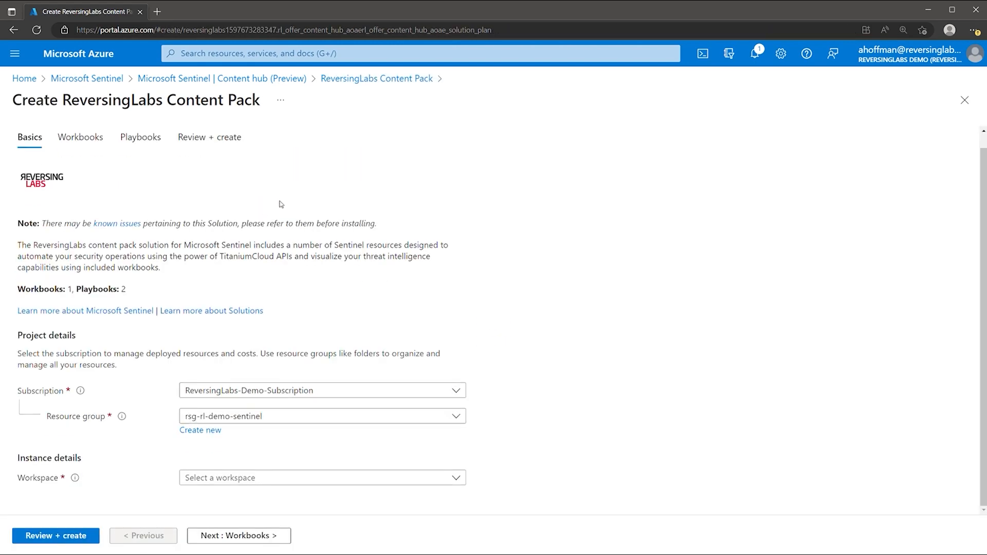
pyautogui.click(238, 477)
pyautogui.click(238, 495)
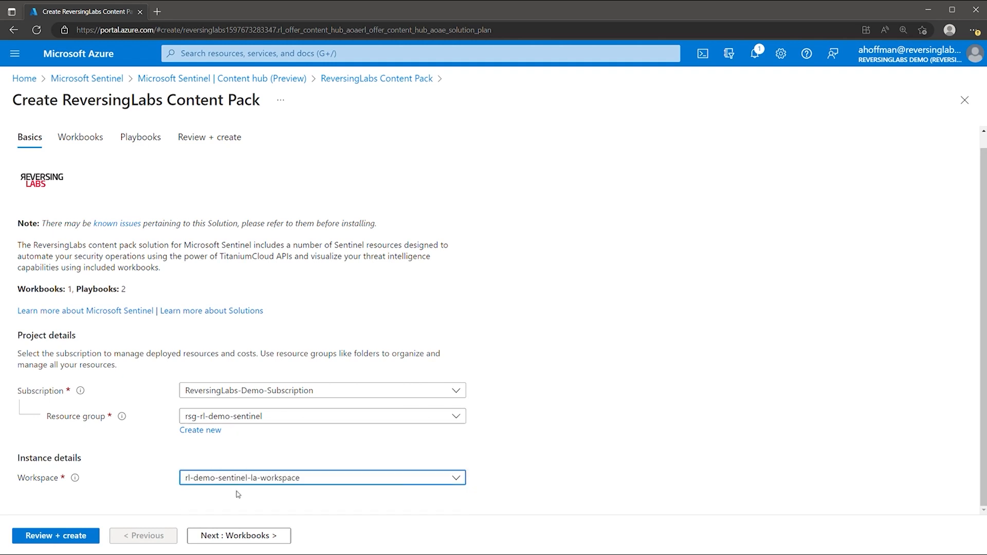
pyautogui.click(239, 536)
pyautogui.click(239, 535)
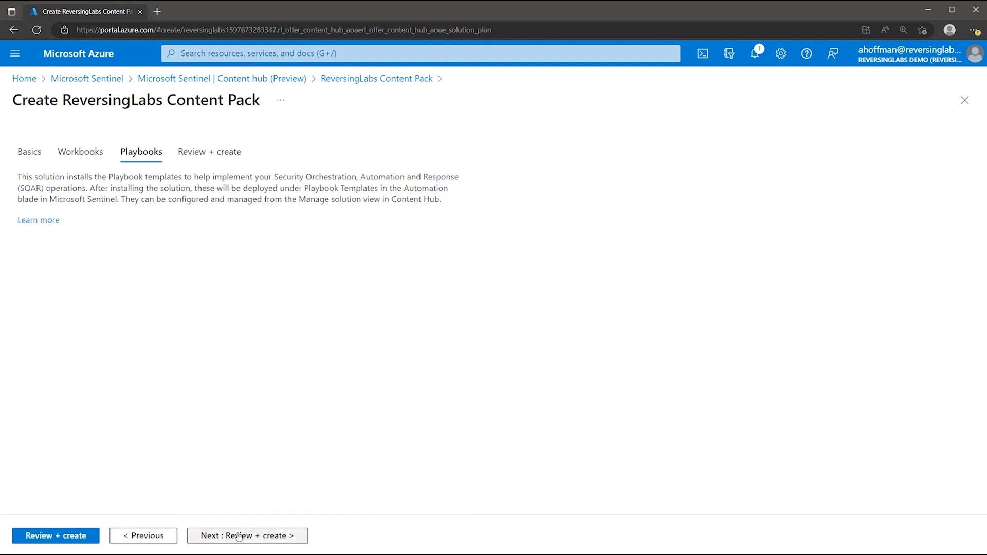
pyautogui.click(239, 536)
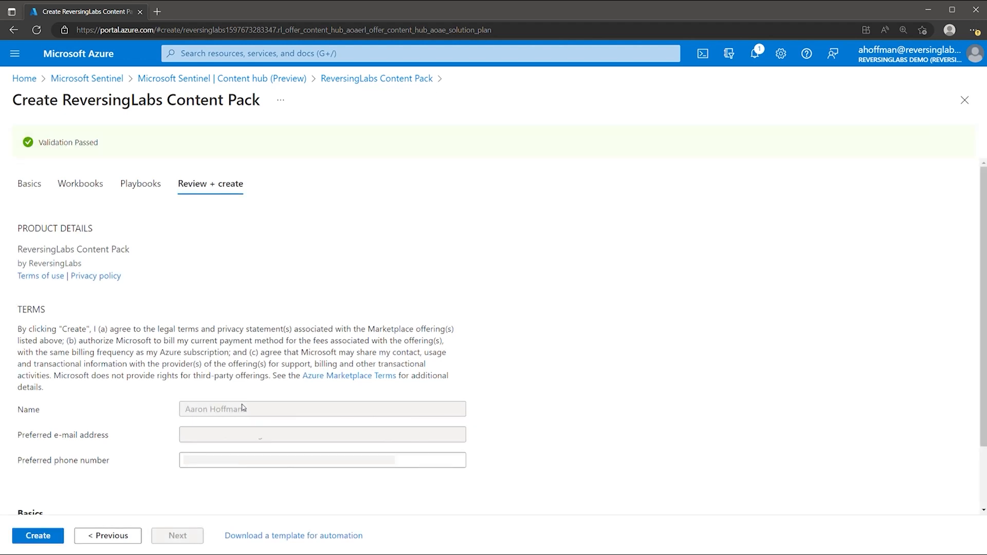
pyautogui.click(59, 542)
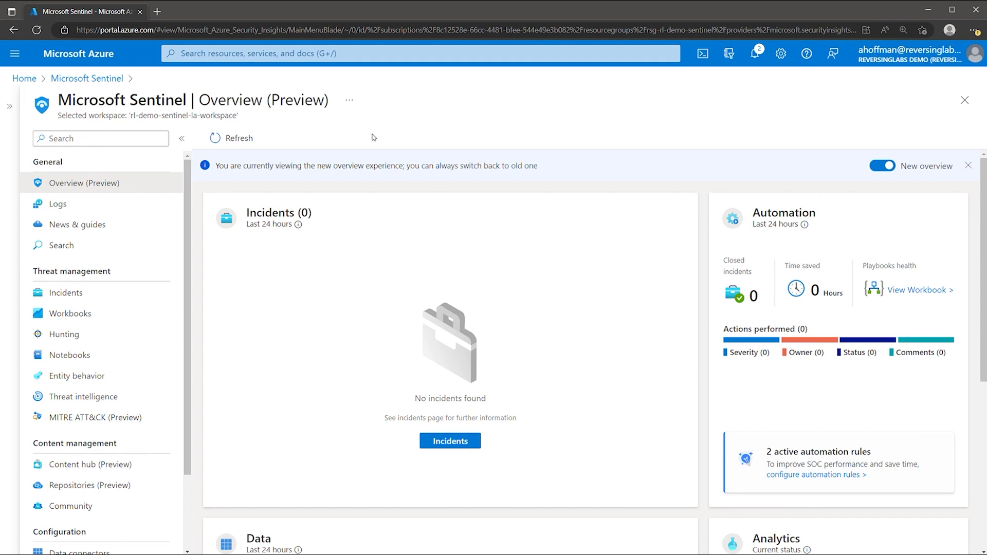
# Find the installed ReversingLabs Content Pack via a 'reversinglabs' search and manage its items
pyautogui.click(130, 466)
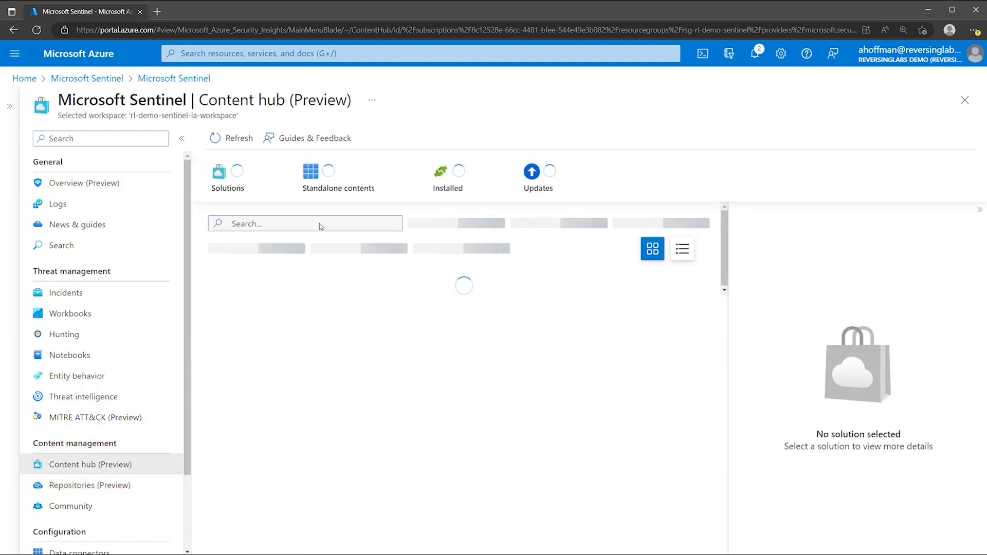
pyautogui.click(321, 224)
pyautogui.write('reversinglabs')
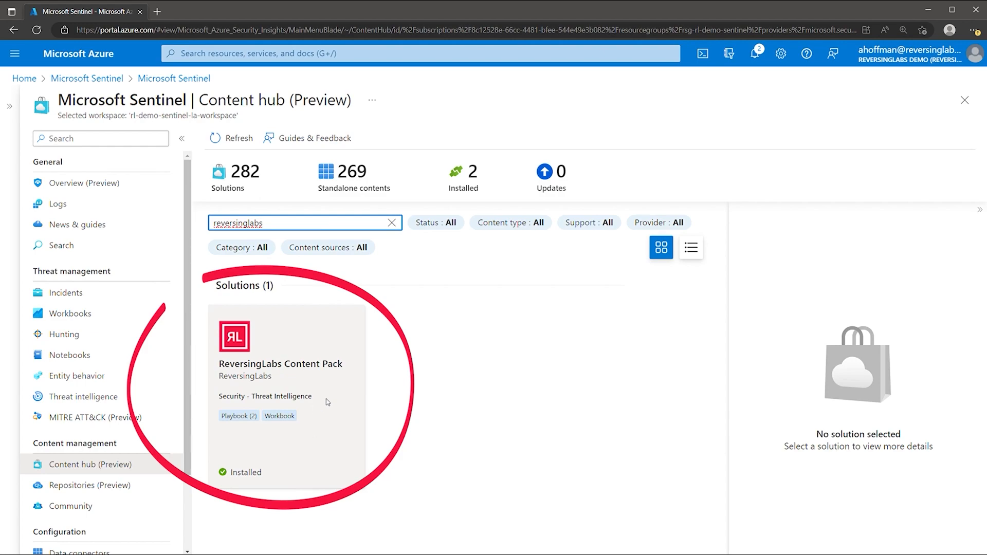
pyautogui.click(316, 410)
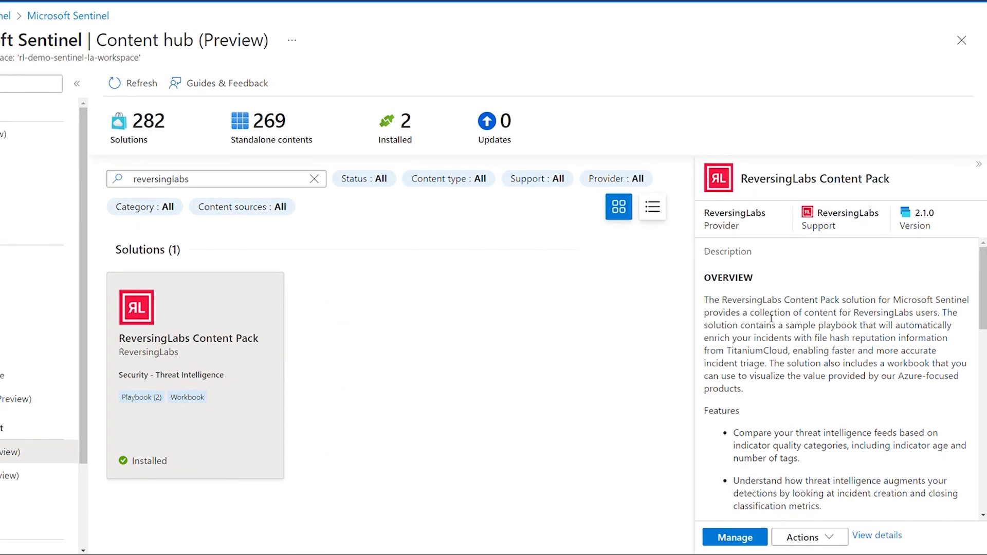
pyautogui.click(700, 532)
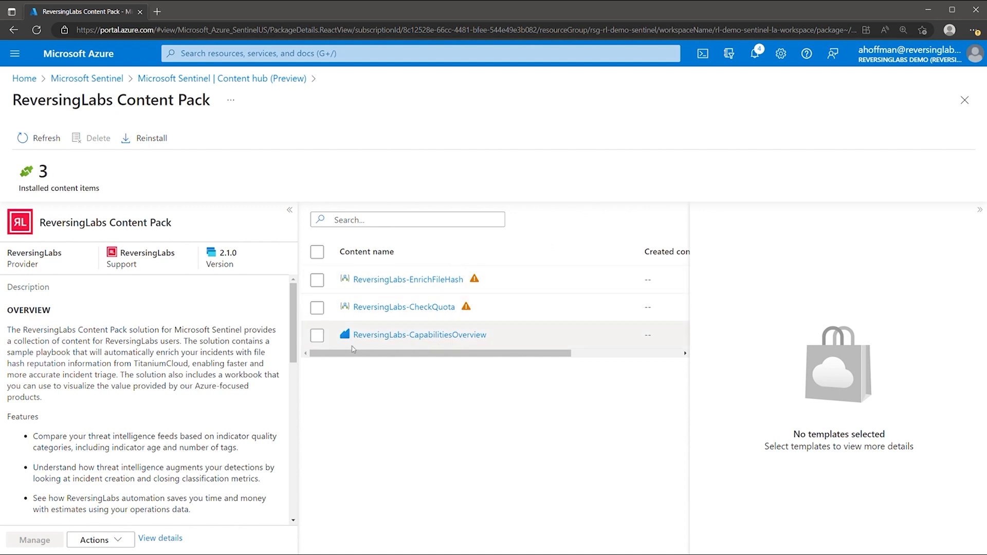
# Save the ReversingLabs-CapabilitiesOverview workbook template in East US, then return to Content hub
pyautogui.click(317, 336)
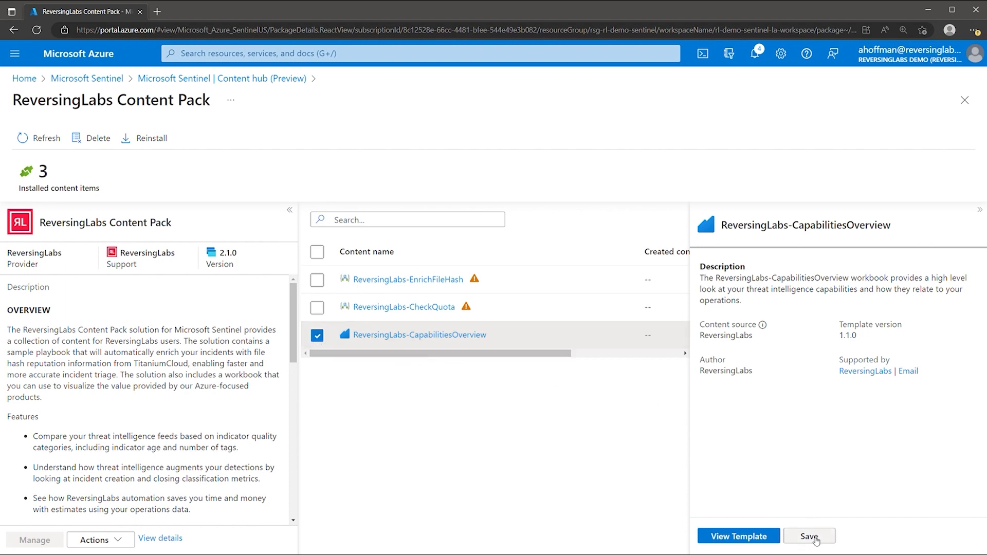
pyautogui.click(814, 536)
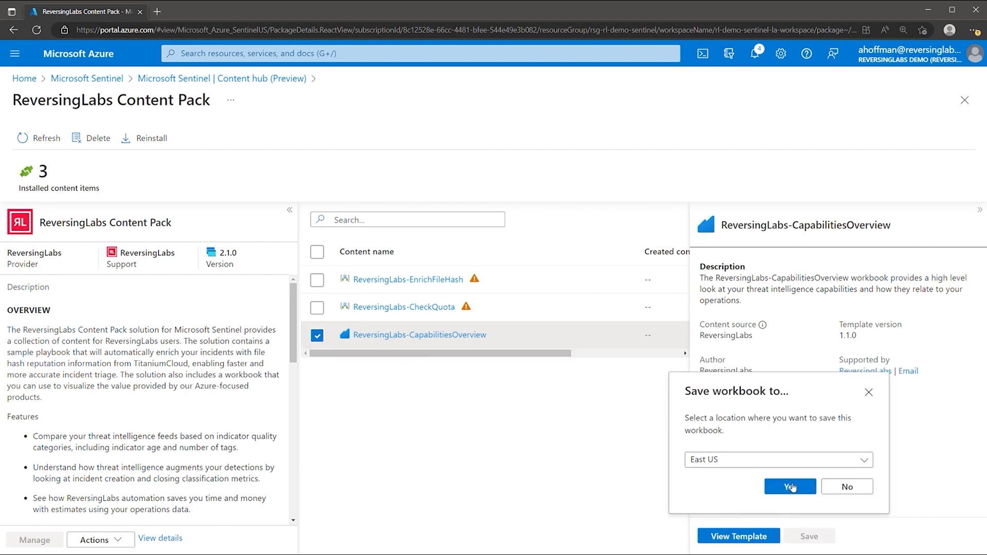
pyautogui.click(791, 487)
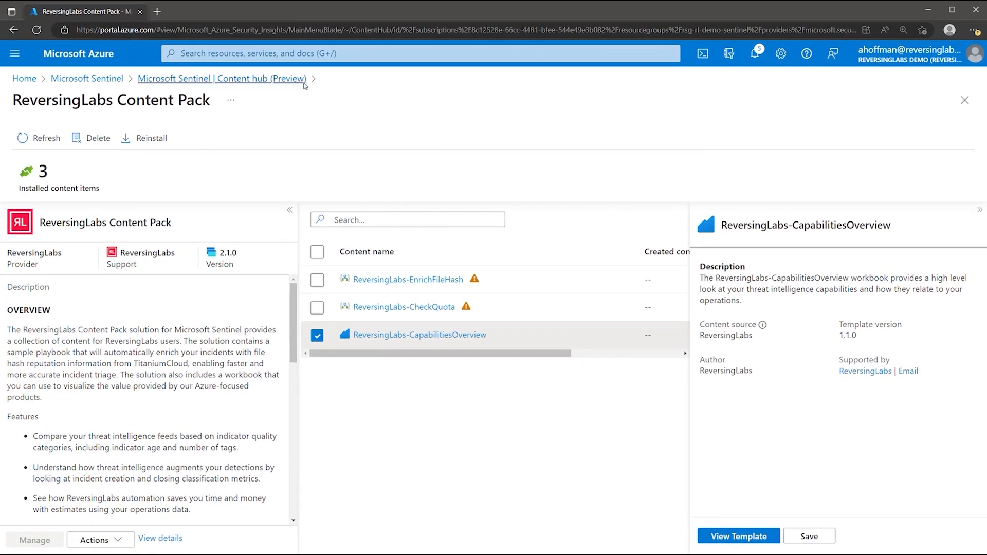
pyautogui.click(303, 83)
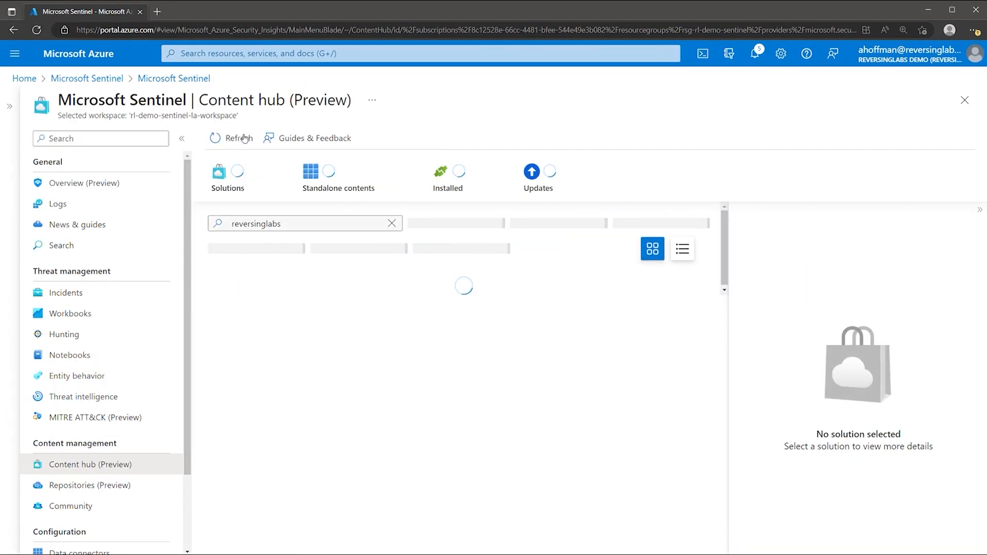
# Refresh My workbooks and open the saved ReversingLabs-CapabilitiesOverview workbook
pyautogui.click(101, 323)
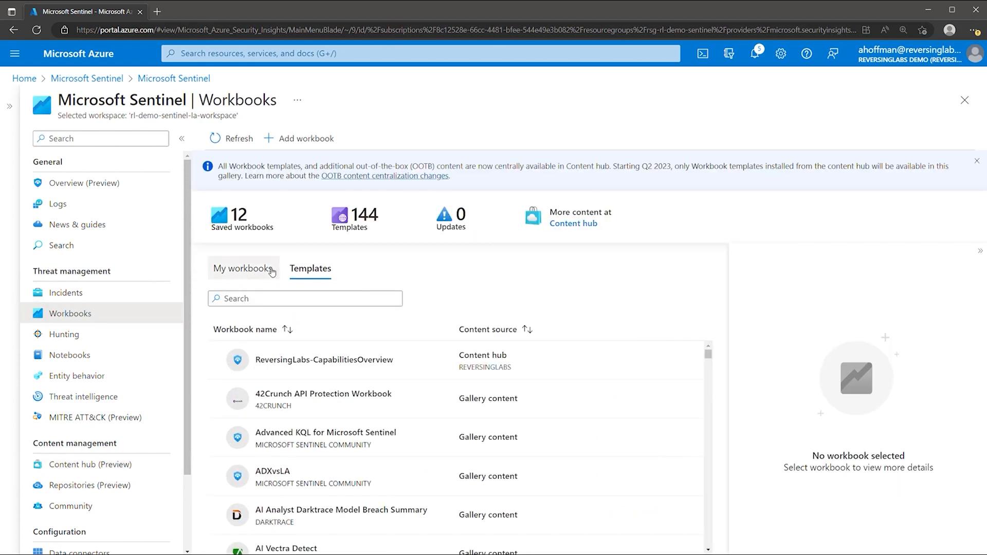
pyautogui.click(260, 275)
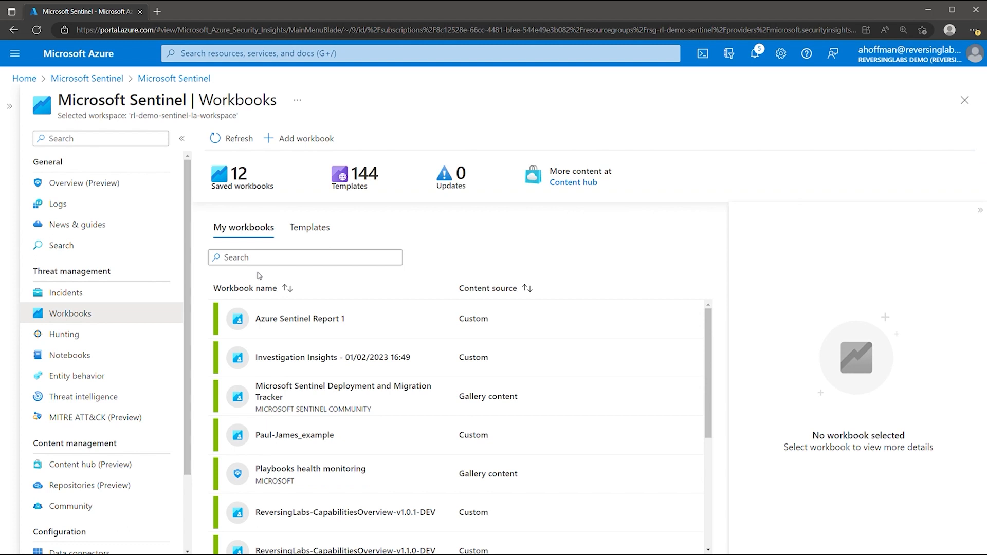
pyautogui.click(238, 140)
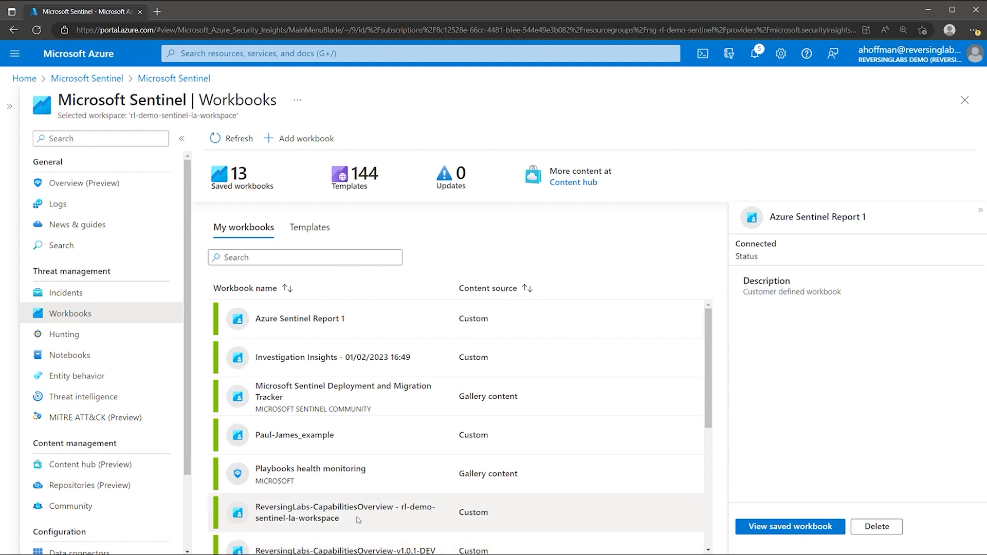
pyautogui.click(328, 512)
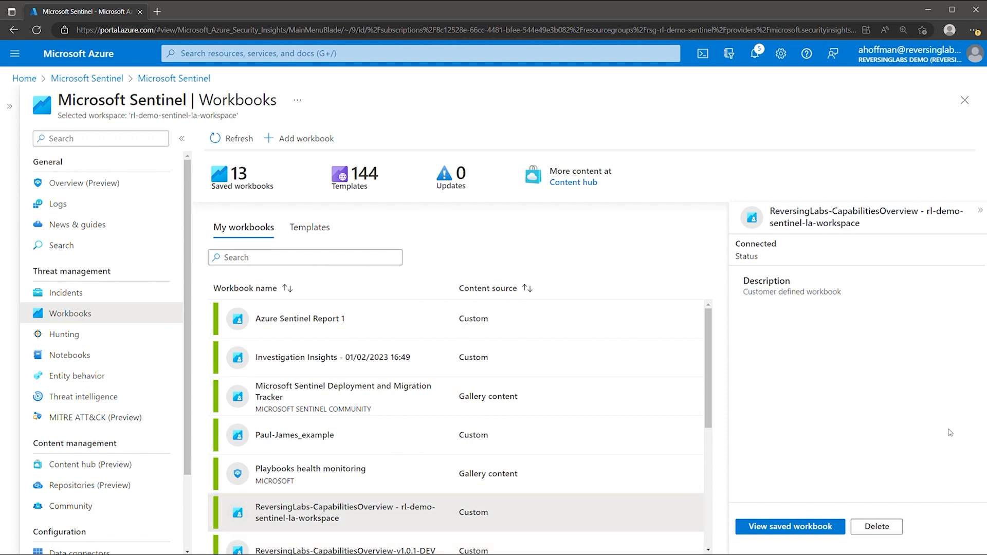
pyautogui.click(771, 522)
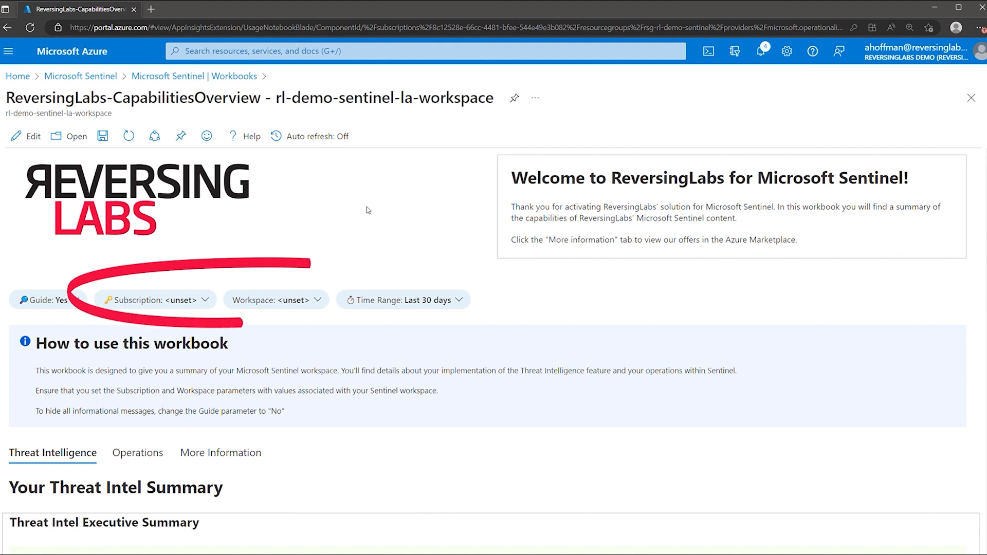
# Set Subscription to ReversingLabs-Demo-Subscription and Workspace to rl-demo-sentinel-la-workspace
pyautogui.click(209, 303)
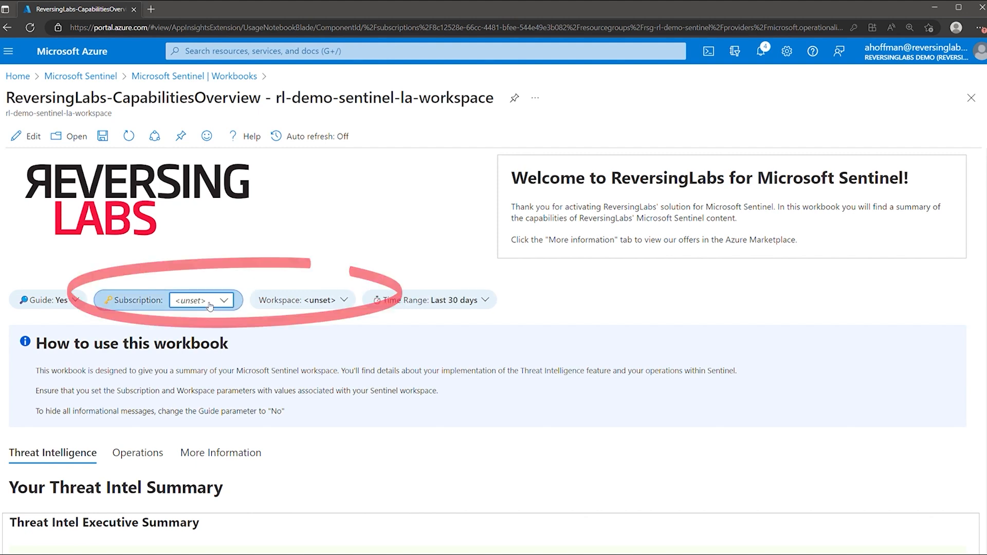
pyautogui.click(220, 341)
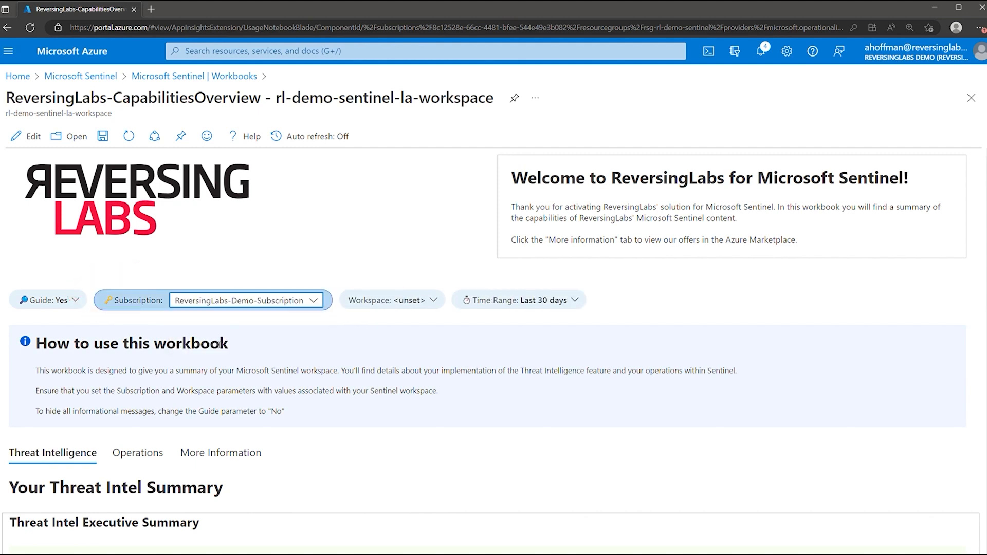
pyautogui.click(423, 303)
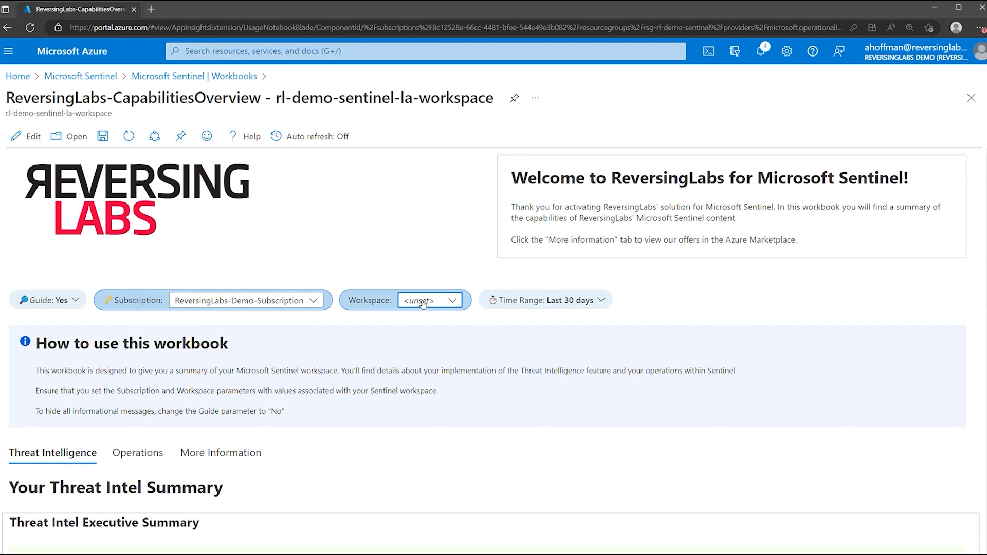
pyautogui.click(423, 304)
pyautogui.click(437, 336)
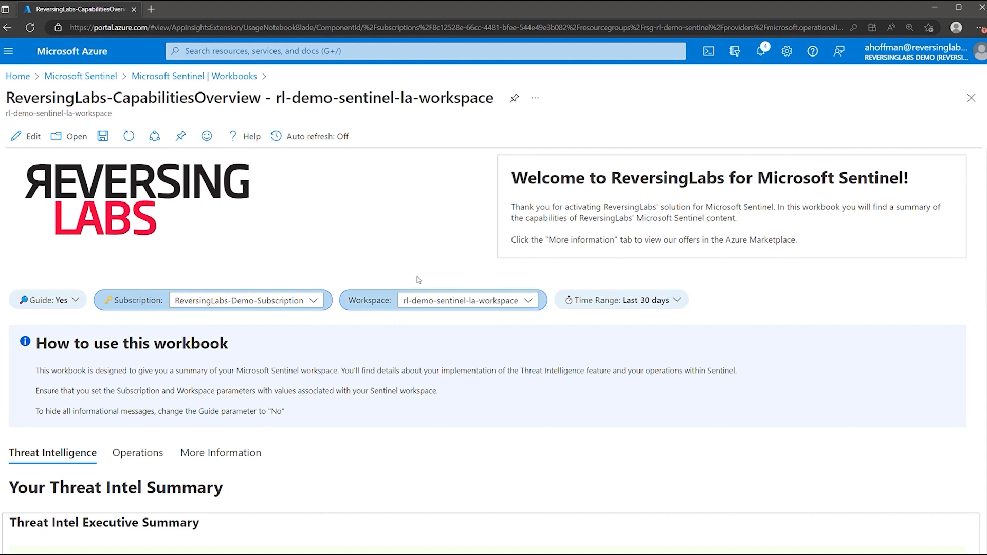
# Save the workbook with these parameters and scroll through its contents
pyautogui.click(103, 137)
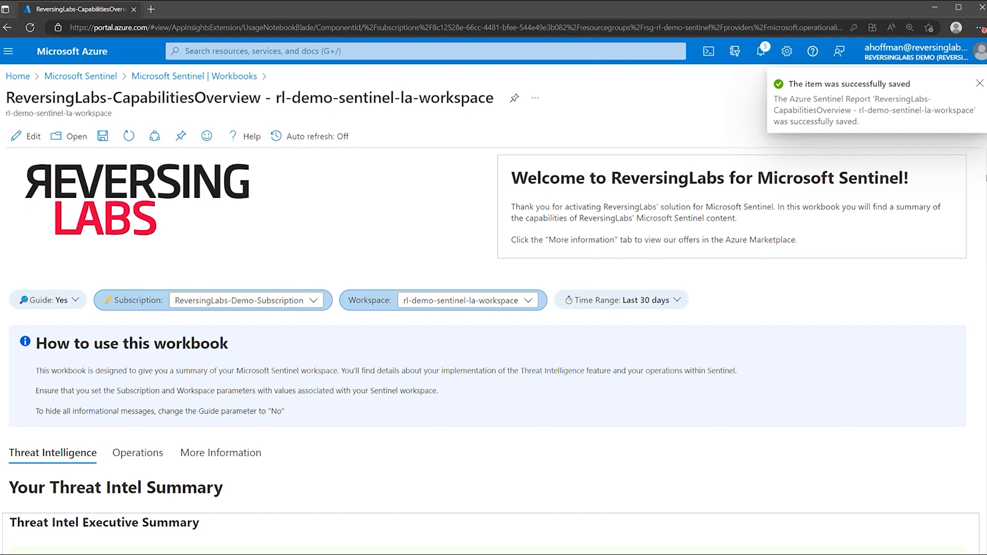
pyautogui.scroll(-1, 961, 205)
pyautogui.scroll(-12, 967, 328)
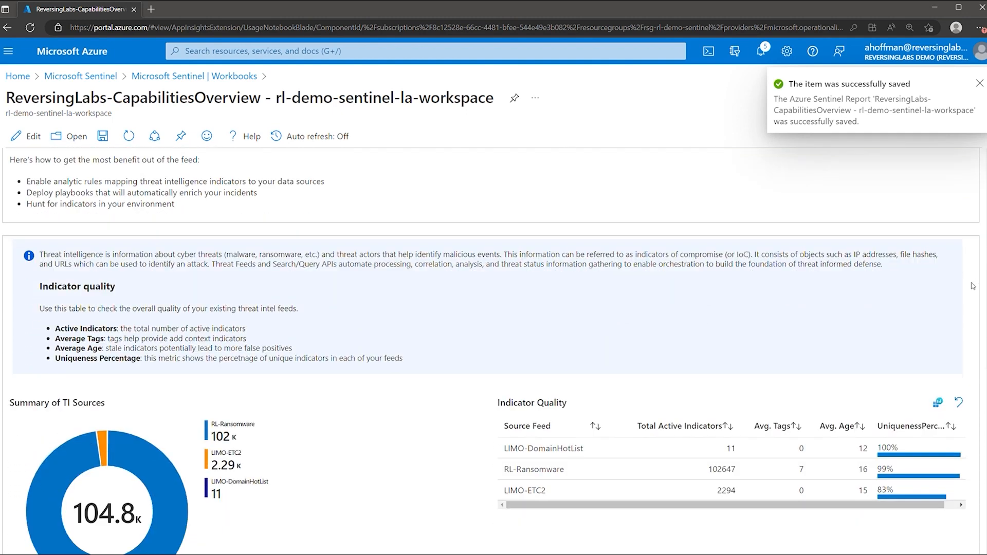
pyautogui.scroll(-12, 967, 327)
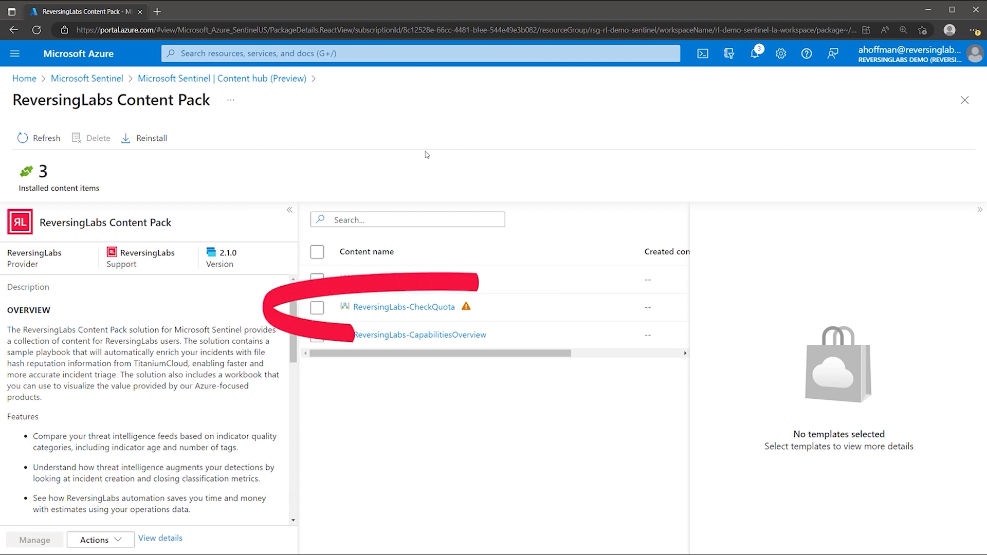
# Select ReversingLabs-CheckQuota and jump to its template under Automation playbook templates
pyautogui.click(317, 308)
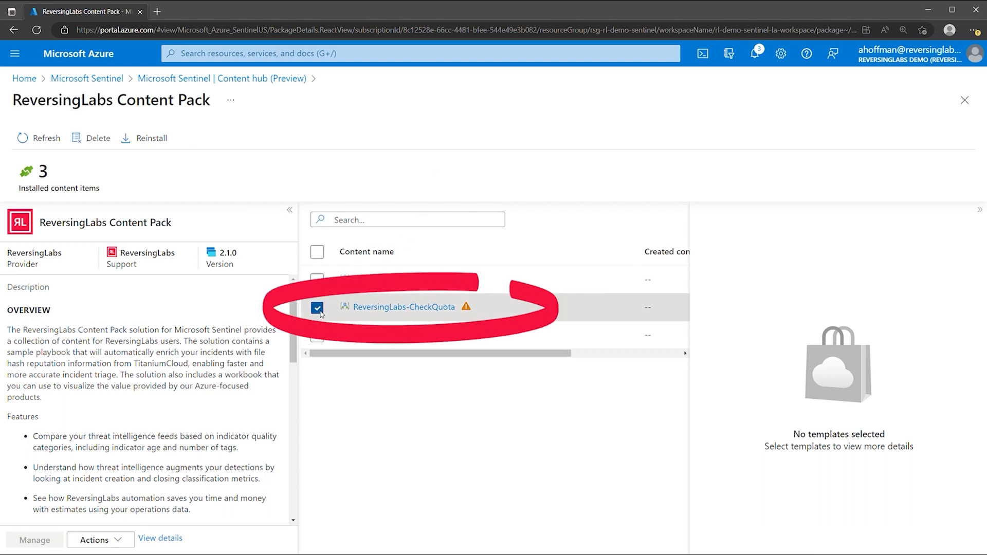
pyautogui.click(752, 541)
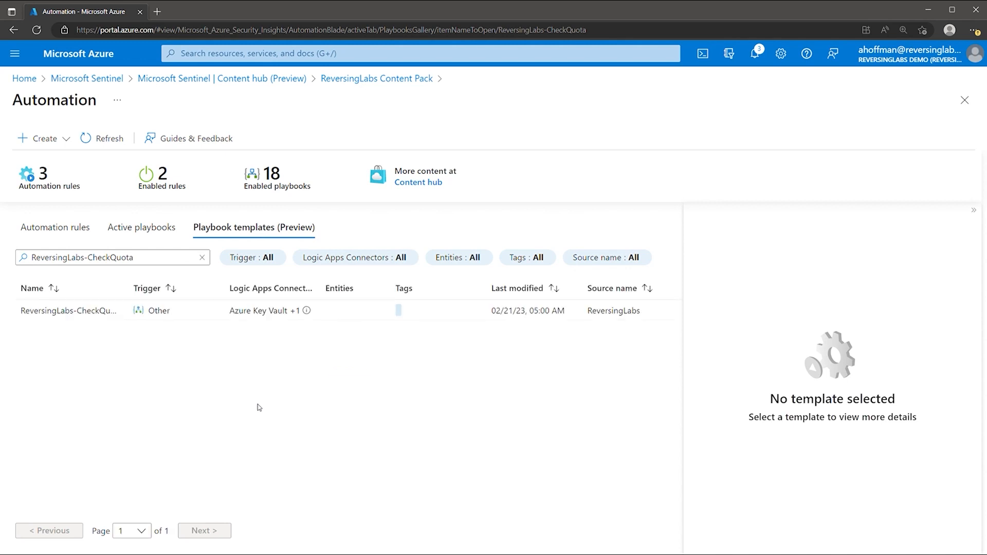
# Create a playbook from the ReversingLabs-CheckQuota template with Log Analytics diagnostics logging enabled
pyautogui.click(201, 316)
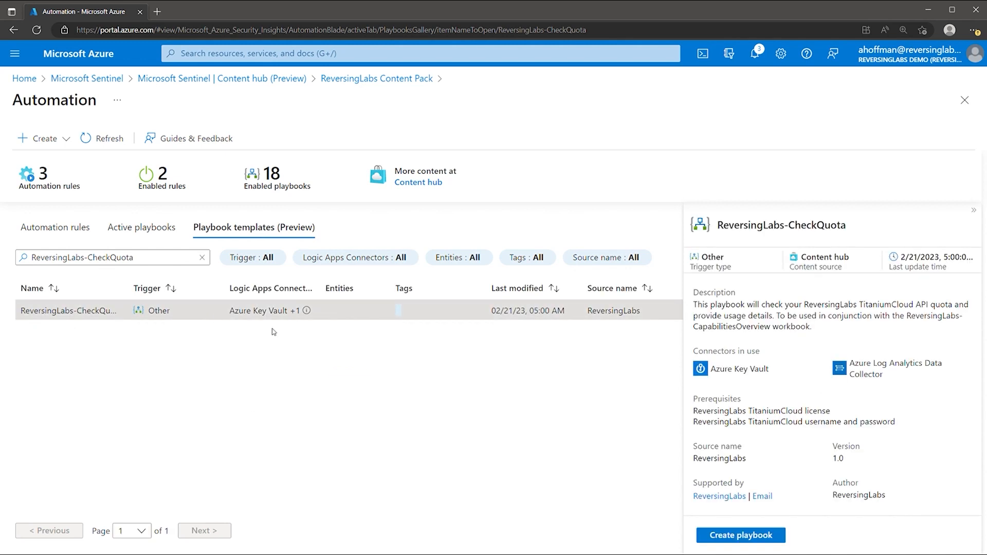
pyautogui.click(738, 535)
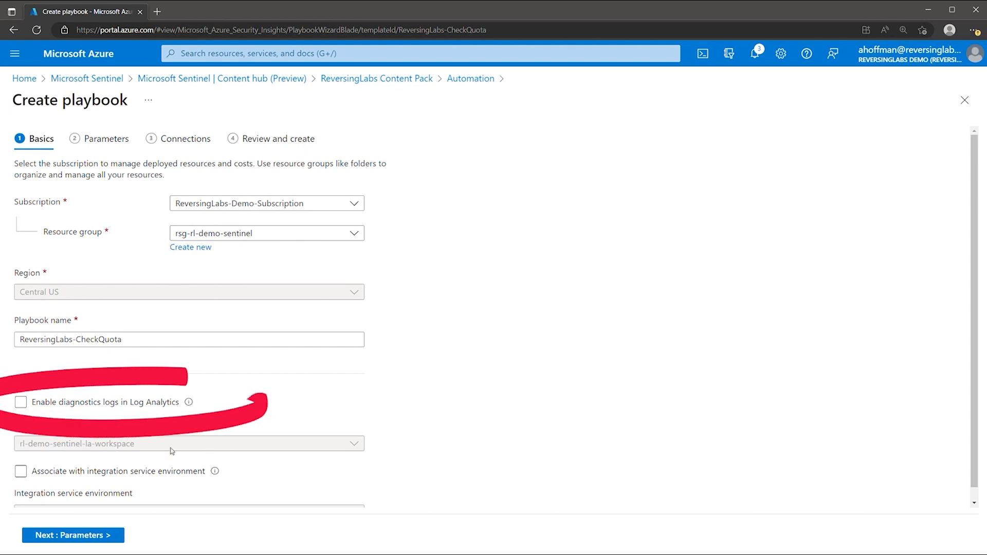
pyautogui.click(80, 409)
pyautogui.click(80, 410)
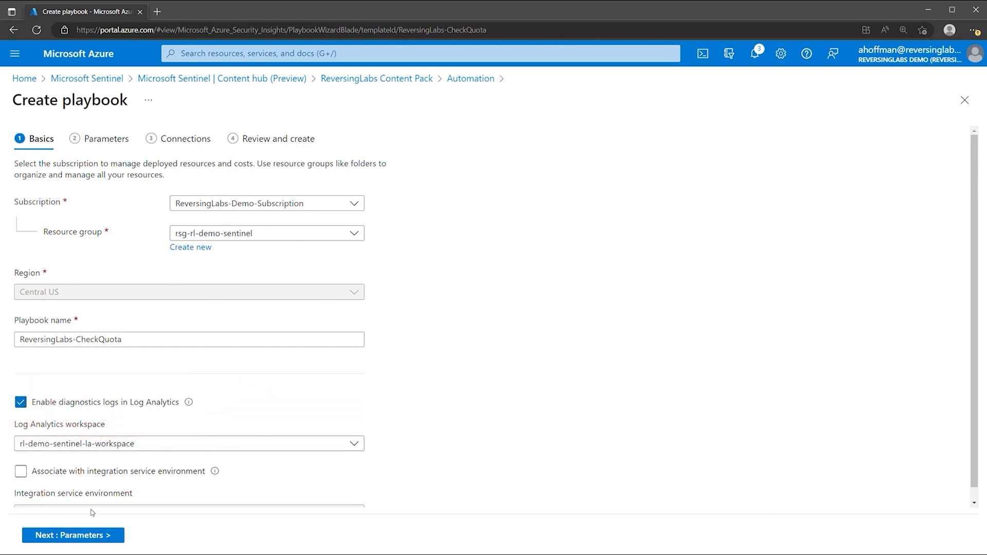
pyautogui.click(93, 536)
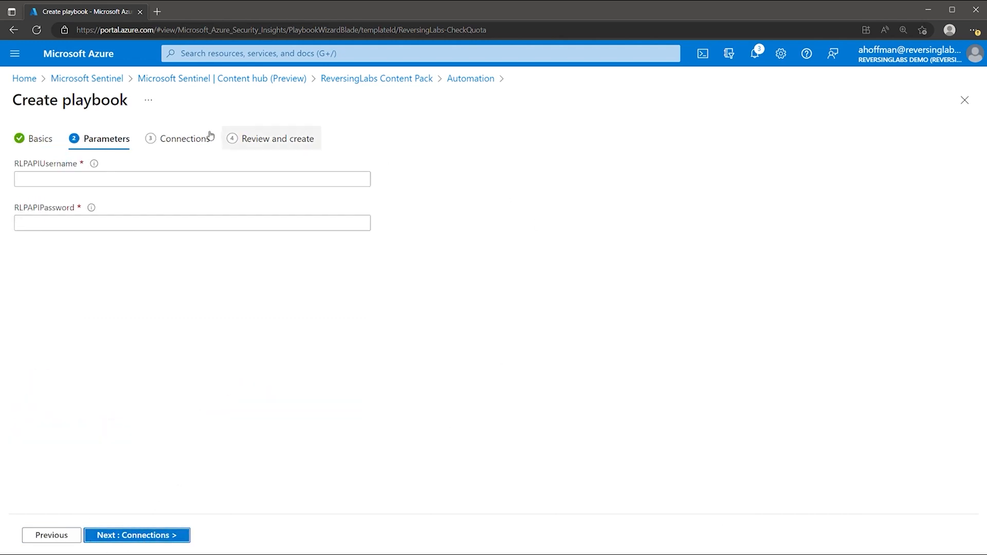
# Enter the TitaniumCloud API username and password, pass Connections, and create the playbook
pyautogui.click(75, 184)
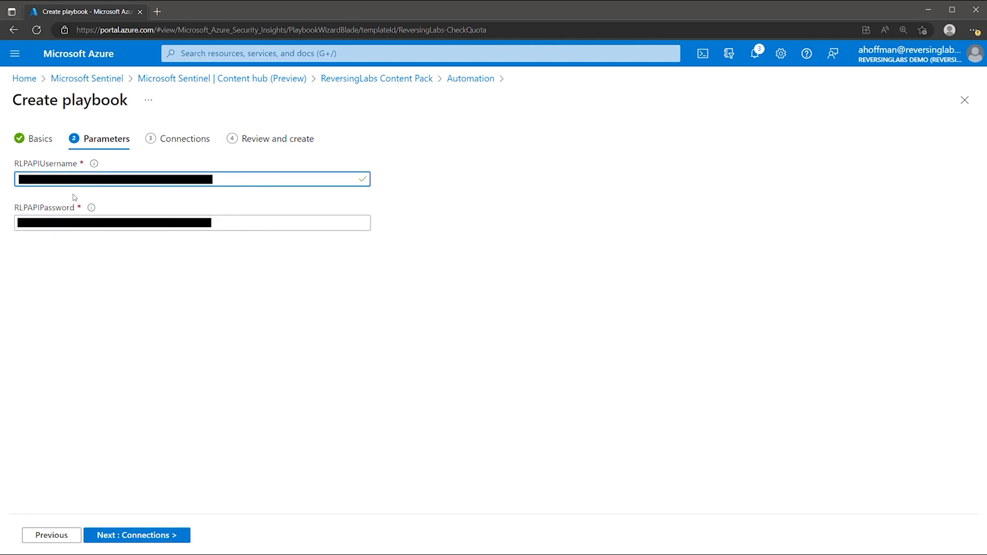
pyautogui.click(61, 225)
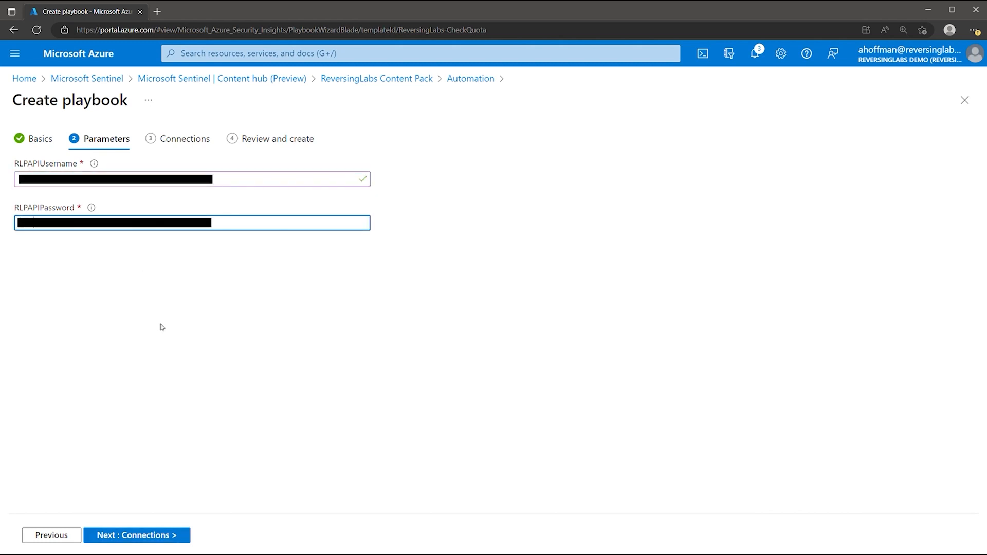
pyautogui.click(163, 534)
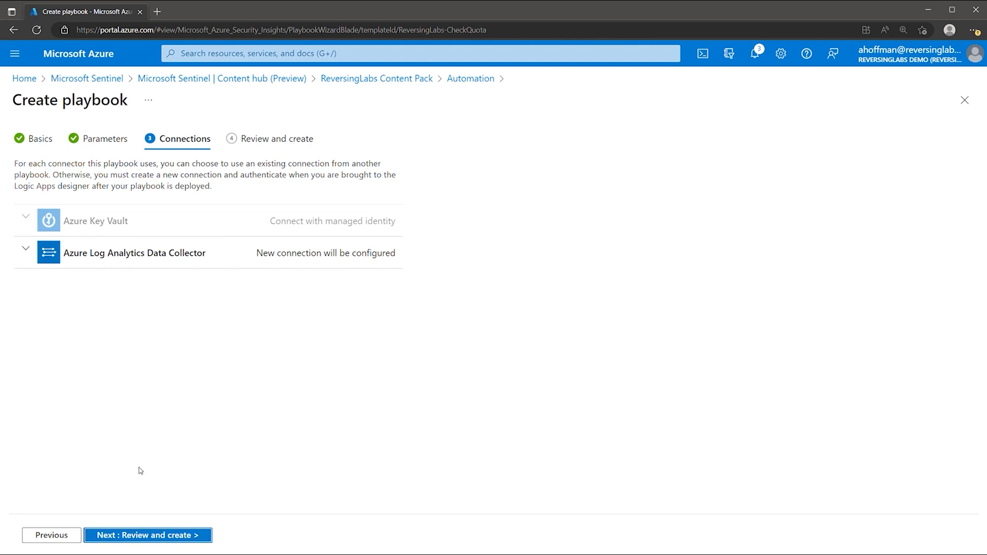
pyautogui.click(25, 251)
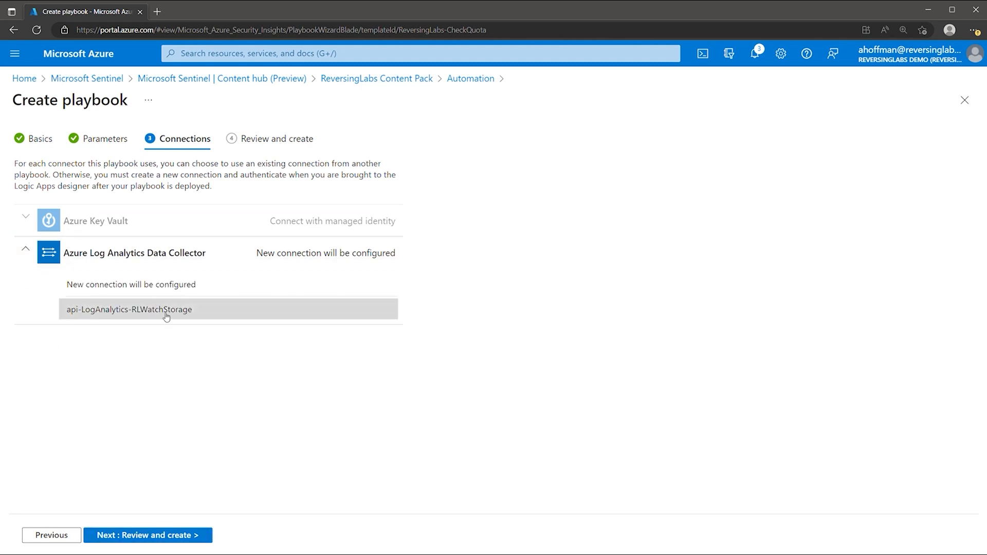
pyautogui.click(25, 250)
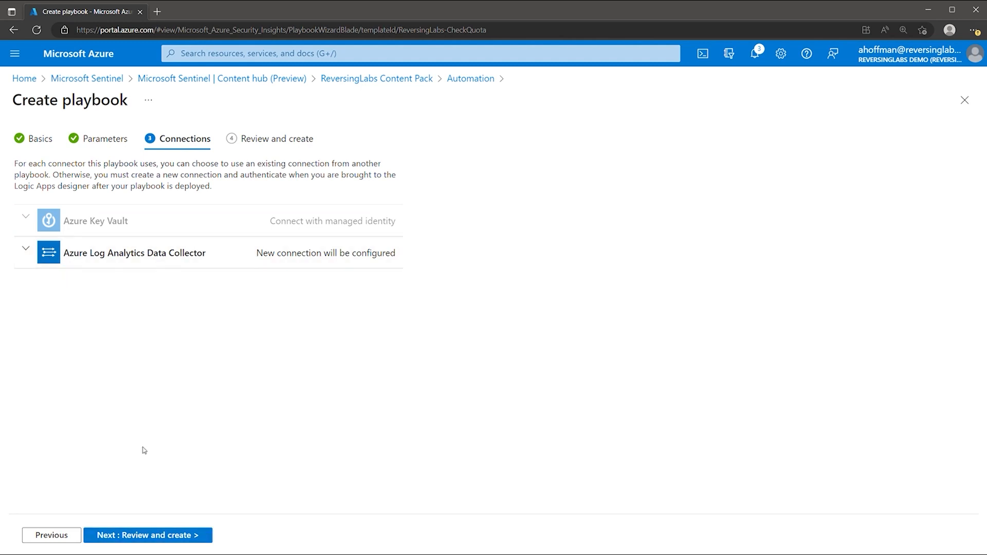
pyautogui.click(134, 536)
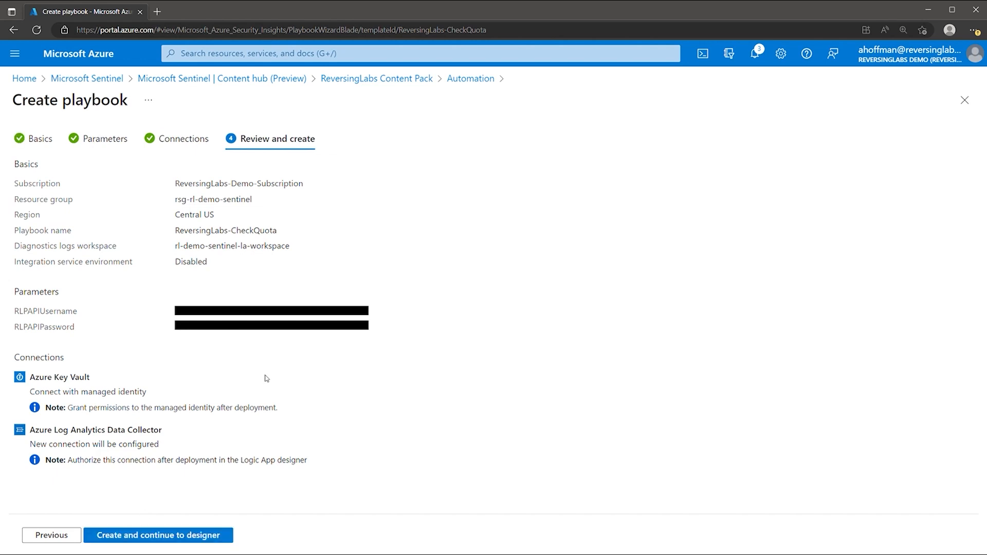
pyautogui.click(195, 534)
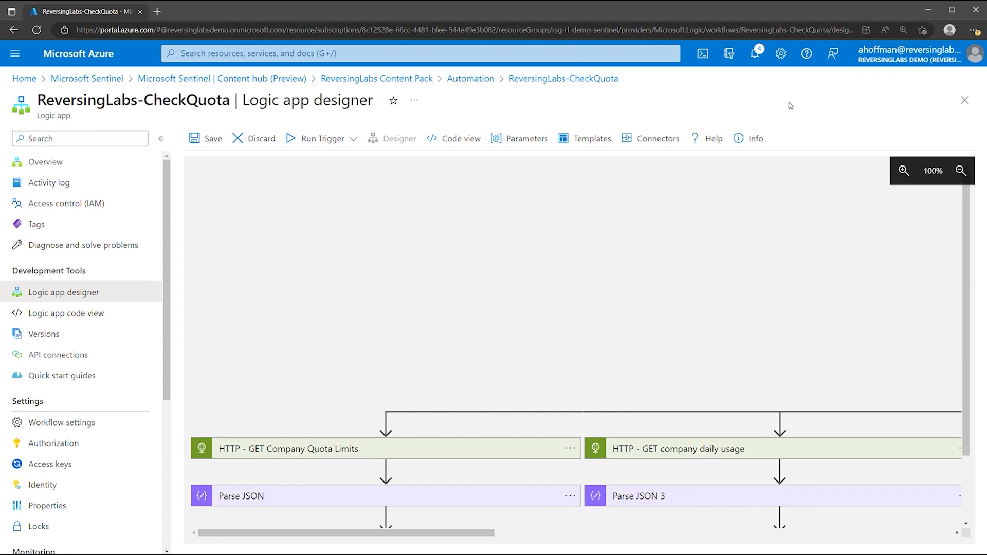
# Reconnect Send Data 5 and Send Data 4 in the Condition branches to api-LogAnalytics-RLWatchStorage
pyautogui.moveTo(485, 533); pyautogui.dragTo(742, 532)
pyautogui.click(398, 383)
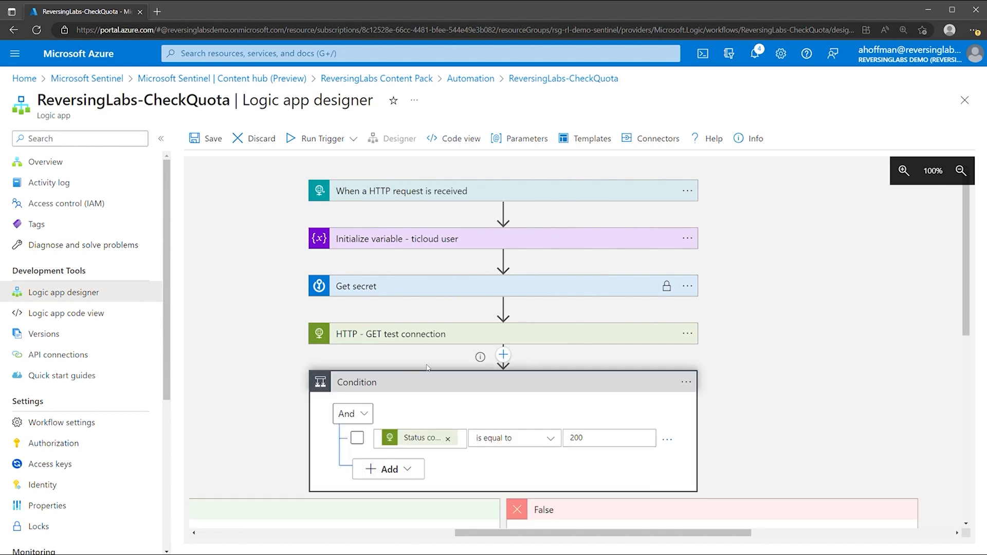
pyautogui.scroll(-4, 398, 382)
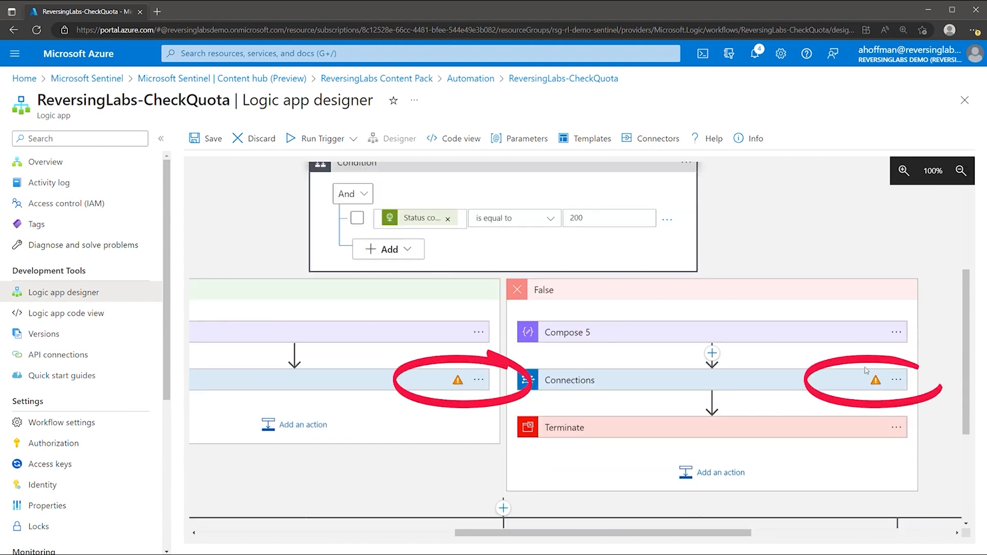
pyautogui.click(616, 386)
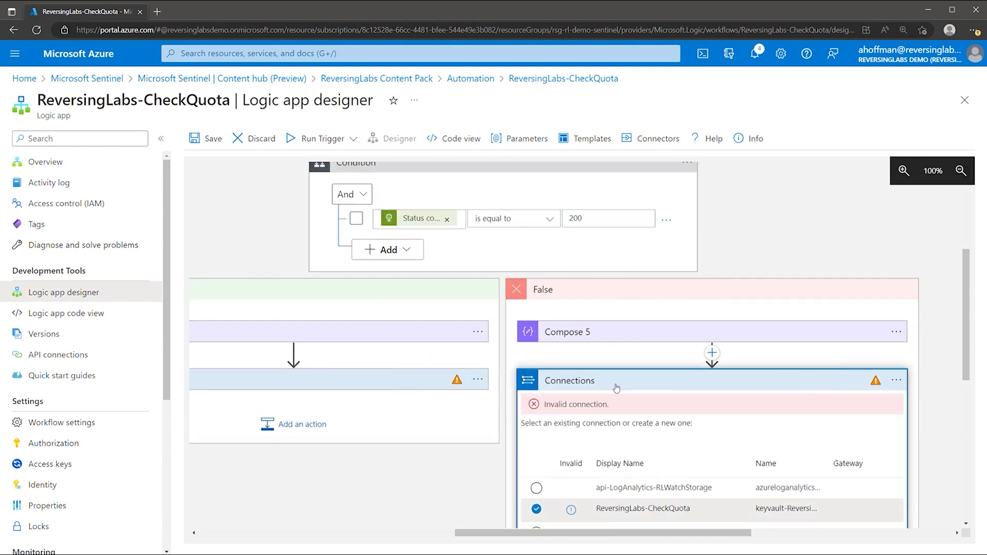
pyautogui.scroll(-3, 616, 388)
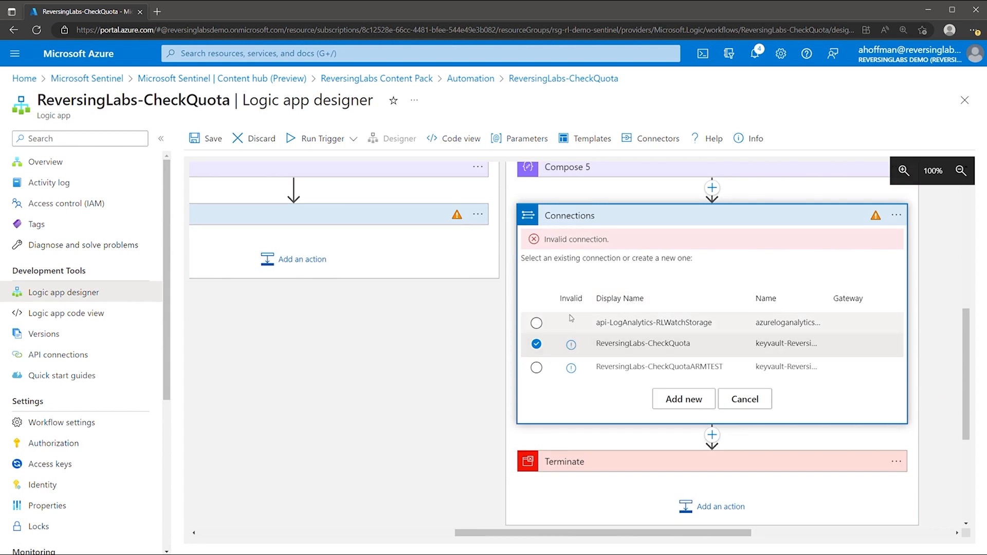
pyautogui.click(537, 323)
pyautogui.click(586, 224)
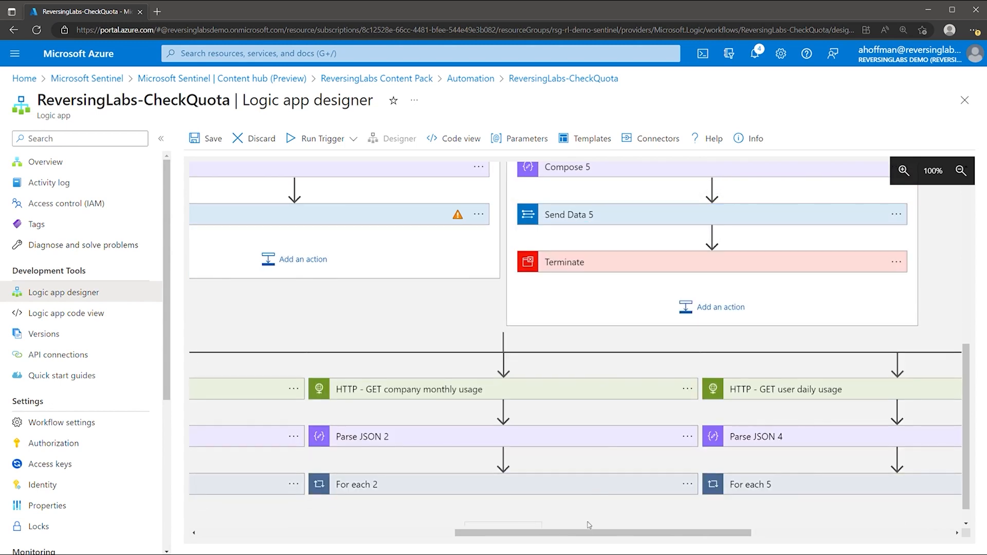
pyautogui.moveTo(565, 534); pyautogui.dragTo(467, 535)
pyautogui.click(543, 222)
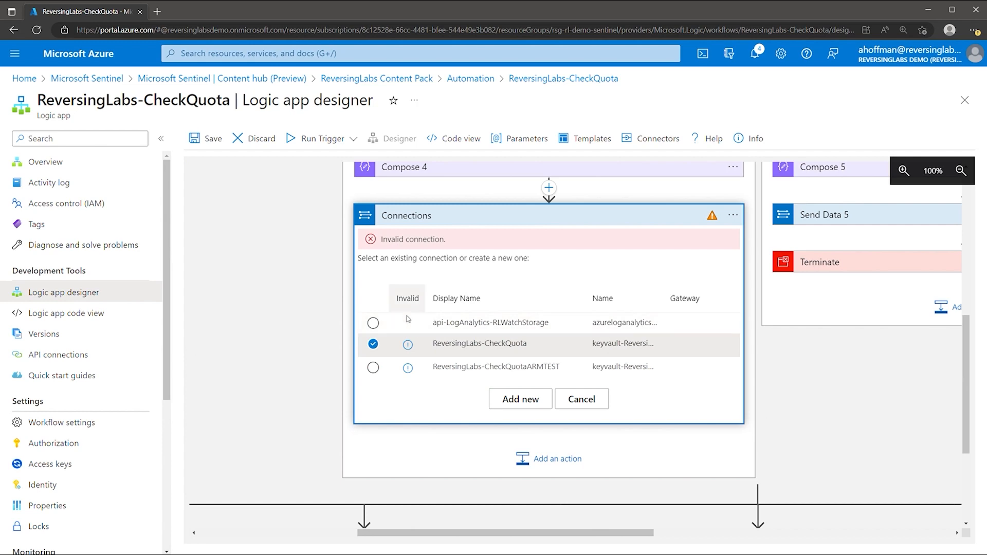
pyautogui.click(454, 323)
pyautogui.click(454, 212)
# Reconnect the Send Data steps in the For each, For each 3 and nested For each 4 loops
pyautogui.hscroll(-8, 360, 308)
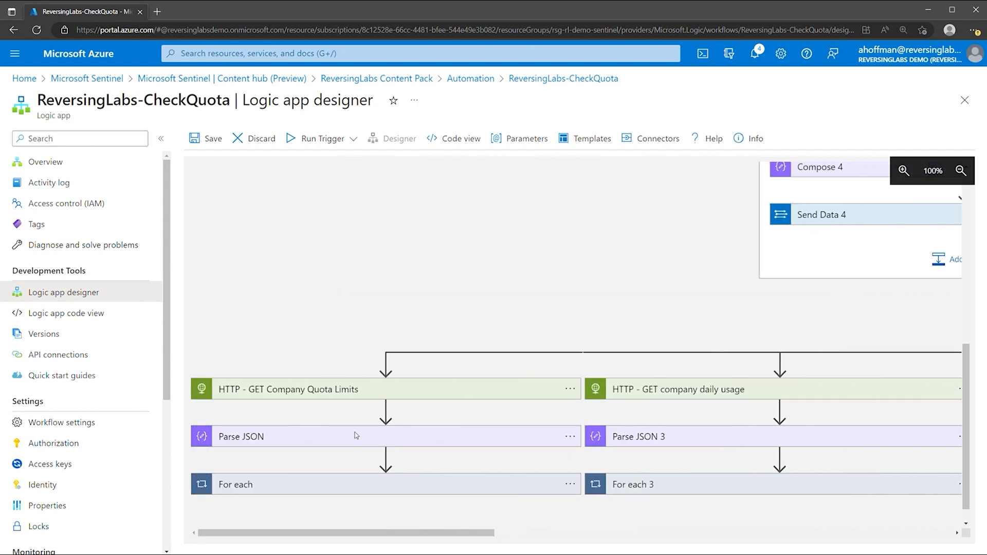
pyautogui.click(280, 461)
pyautogui.scroll(-3, 293, 401)
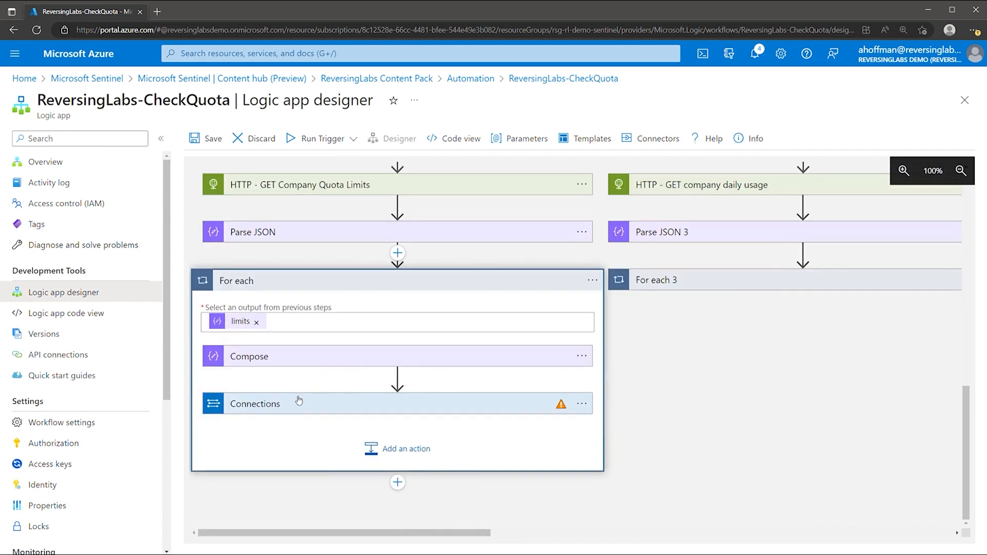
pyautogui.click(535, 413)
pyautogui.scroll(-4, 431, 396)
pyautogui.click(234, 312)
pyautogui.click(689, 286)
pyautogui.moveTo(483, 533); pyautogui.dragTo(611, 529)
pyautogui.click(583, 366)
pyautogui.scroll(-2, 591, 378)
pyautogui.click(591, 376)
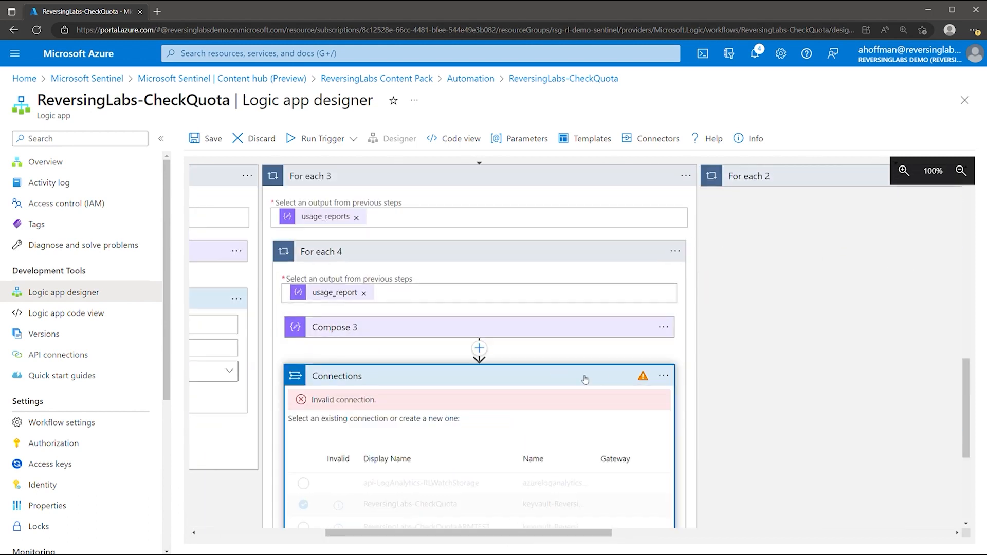
pyautogui.click(304, 483)
# Reconnect the Send Data steps in For each 2, 5 and 6 to api-LogAnalytics-RLWatchStorage
pyautogui.moveTo(463, 532); pyautogui.dragTo(599, 533)
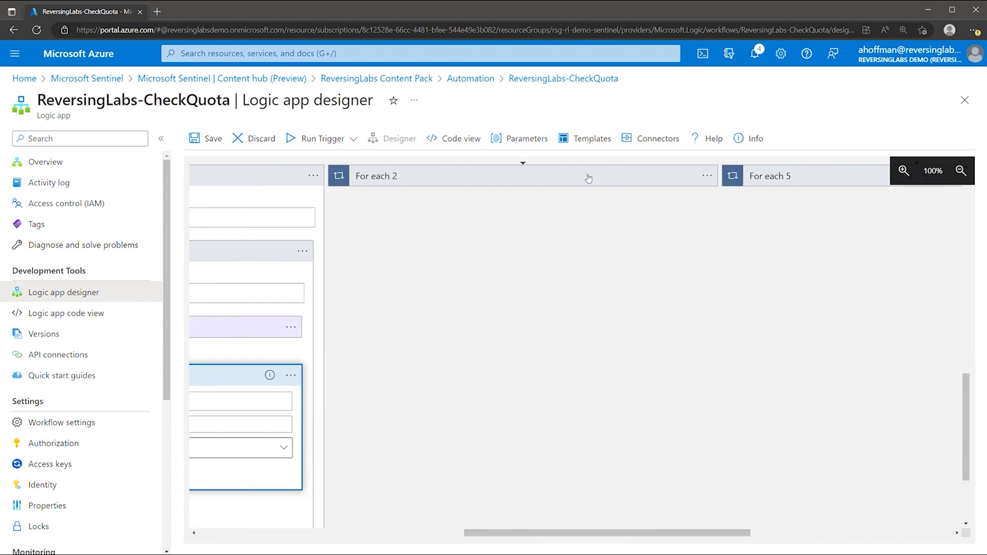
pyautogui.click(589, 179)
pyautogui.click(441, 303)
pyautogui.click(359, 408)
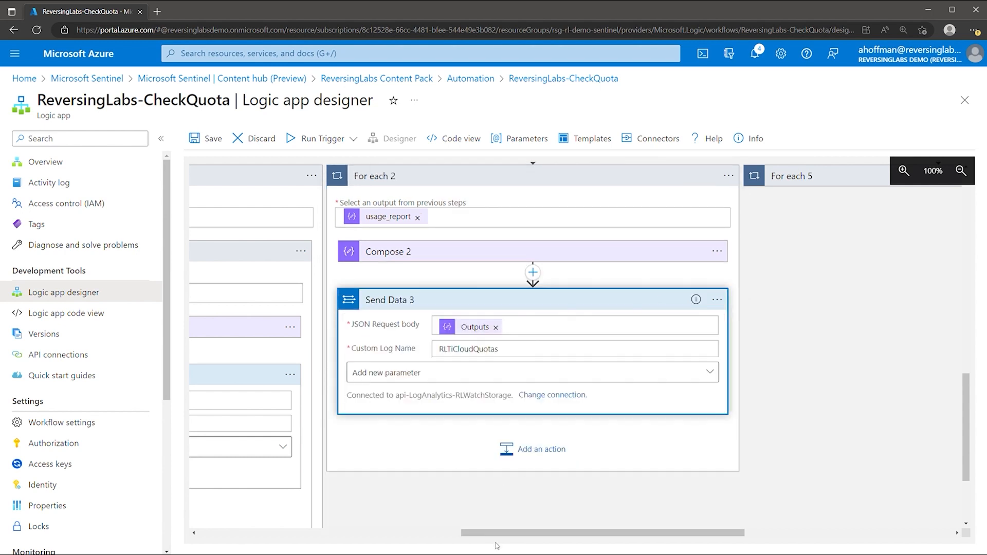
pyautogui.moveTo(500, 533); pyautogui.dragTo(626, 533)
pyautogui.click(649, 179)
pyautogui.click(718, 301)
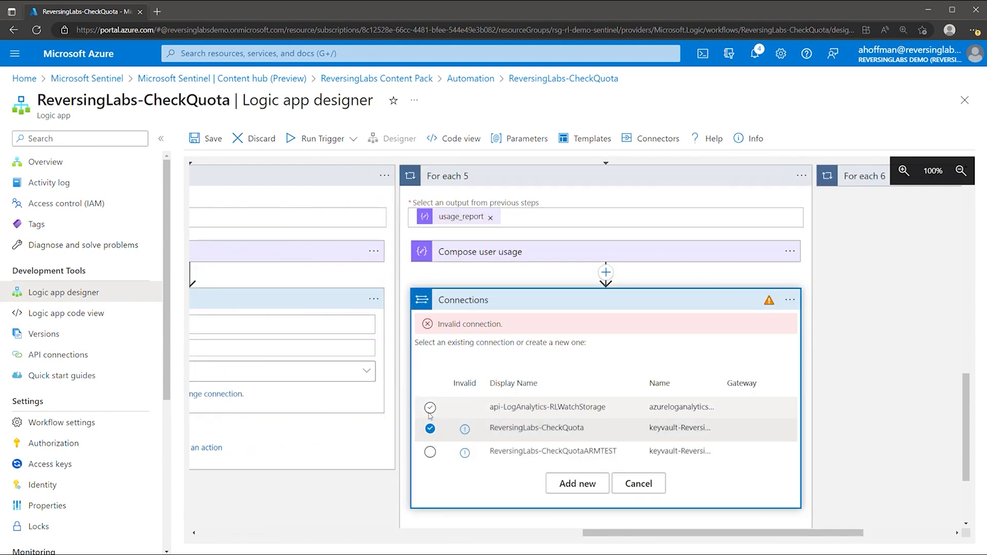
pyautogui.click(545, 407)
pyautogui.moveTo(669, 533); pyautogui.dragTo(753, 533)
pyautogui.click(611, 176)
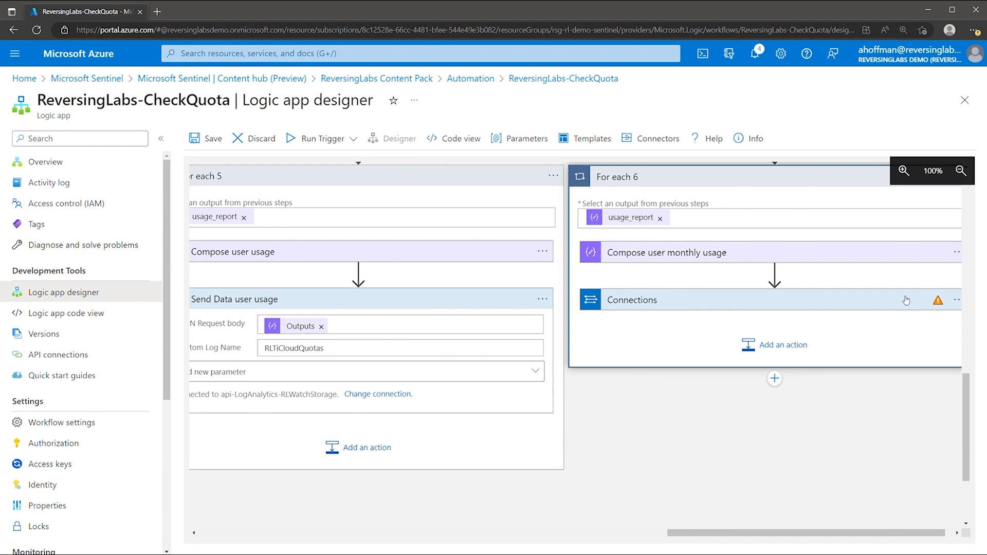
pyautogui.click(632, 300)
pyautogui.click(599, 408)
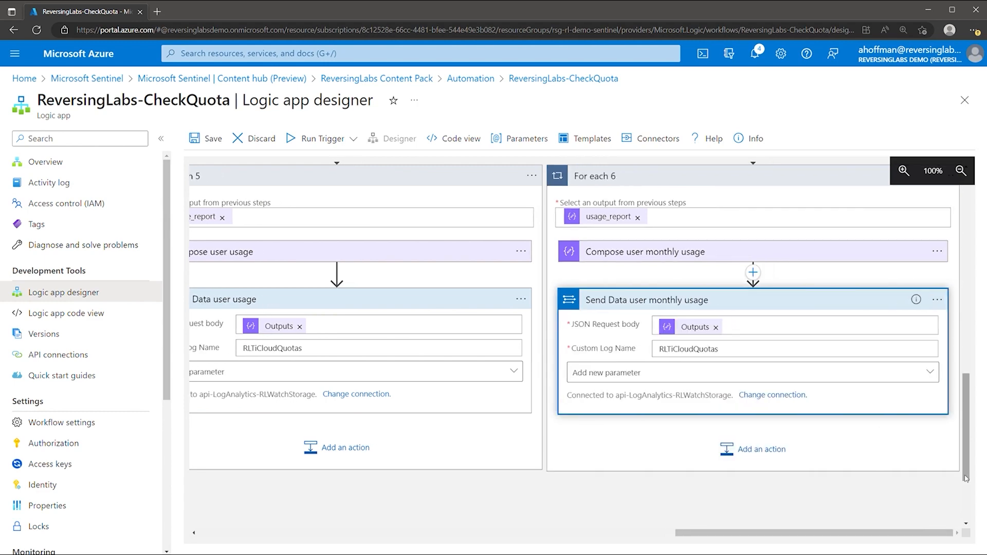
# Save the ReversingLabs-CheckQuota playbook
pyautogui.scroll(10, 776, 508)
pyautogui.moveTo(815, 532); pyautogui.dragTo(553, 533)
pyautogui.click(215, 140)
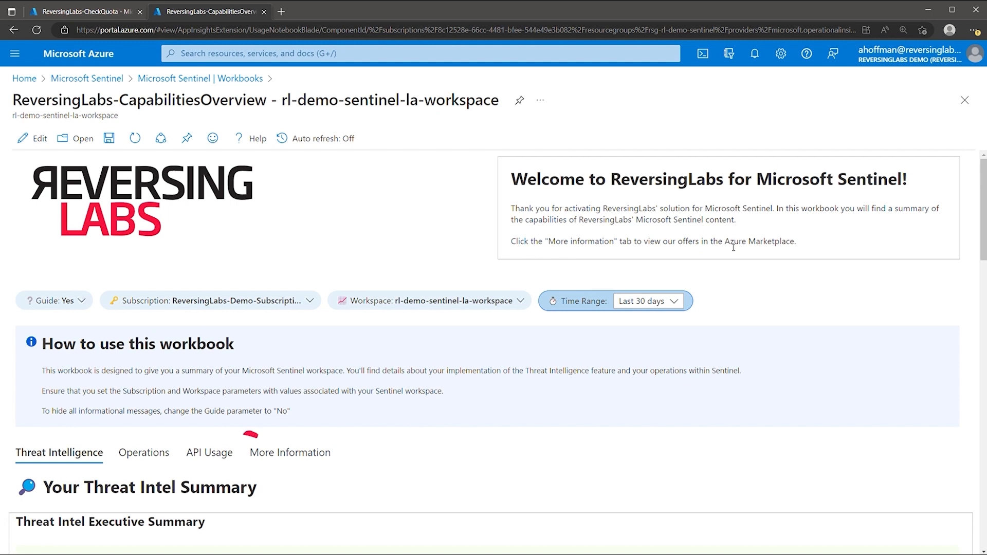
# Show the workbook's API Usage tab and review the First time setup example ARM path
pyautogui.click(206, 456)
pyautogui.scroll(-4, 216, 455)
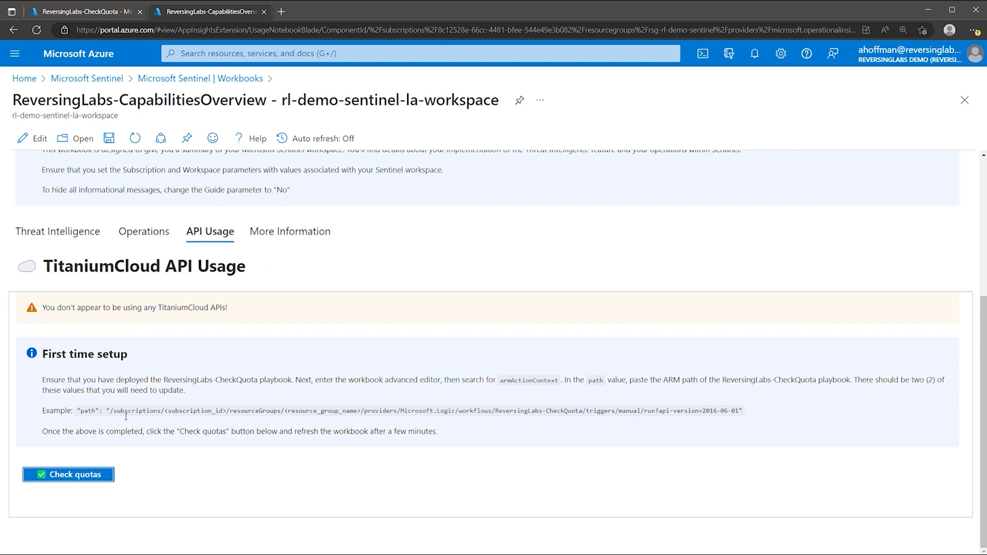
pyautogui.moveTo(109, 414); pyautogui.dragTo(740, 410)
pyautogui.hotkey('ctrl', 'c')
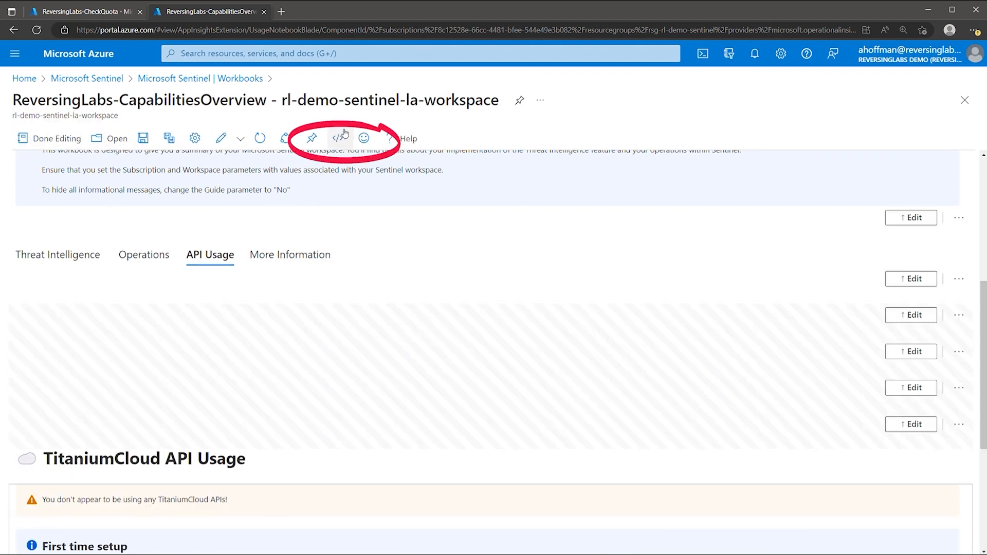
# In the workbook JSON, find link b9059 and paste the example ARM path into its empty path
pyautogui.click(338, 138)
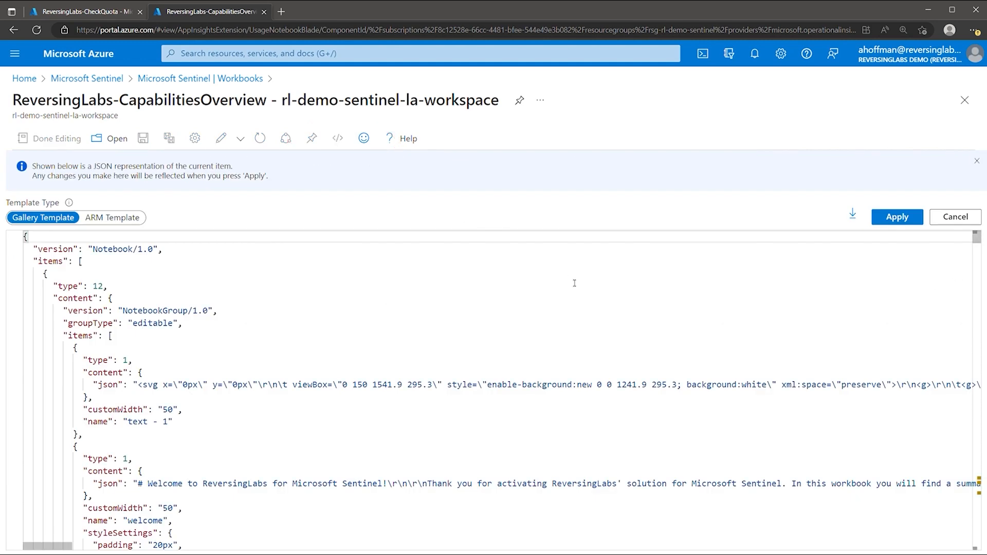
pyautogui.click(814, 327)
pyautogui.hotkey('ctrl', 'f')
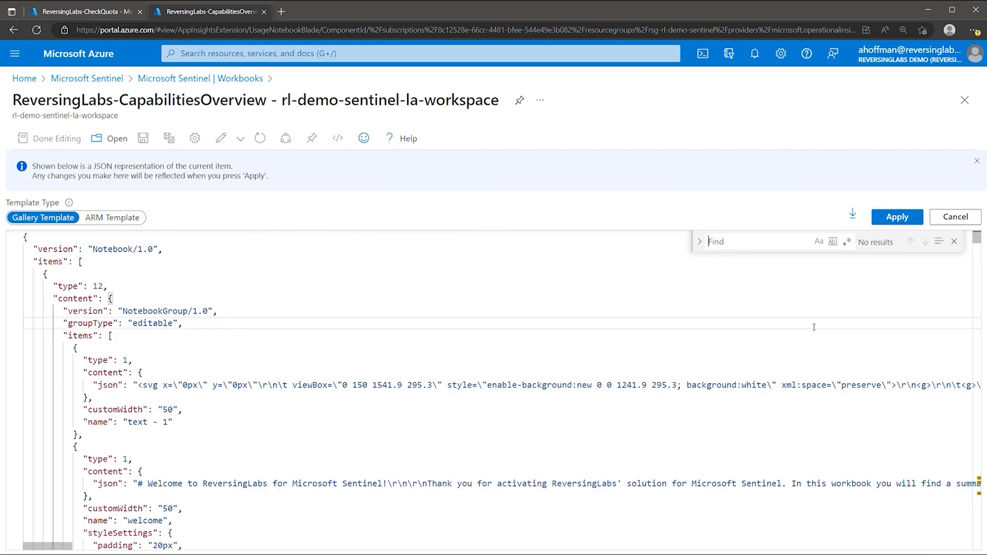
pyautogui.write('b9059')
pyautogui.click(123, 391)
pyautogui.moveTo(137, 394); pyautogui.dragTo(348, 396)
pyautogui.scroll(-2, 287, 383)
pyautogui.moveTo(118, 323); pyautogui.dragTo(248, 324)
pyautogui.moveTo(124, 384); pyautogui.dragTo(173, 384)
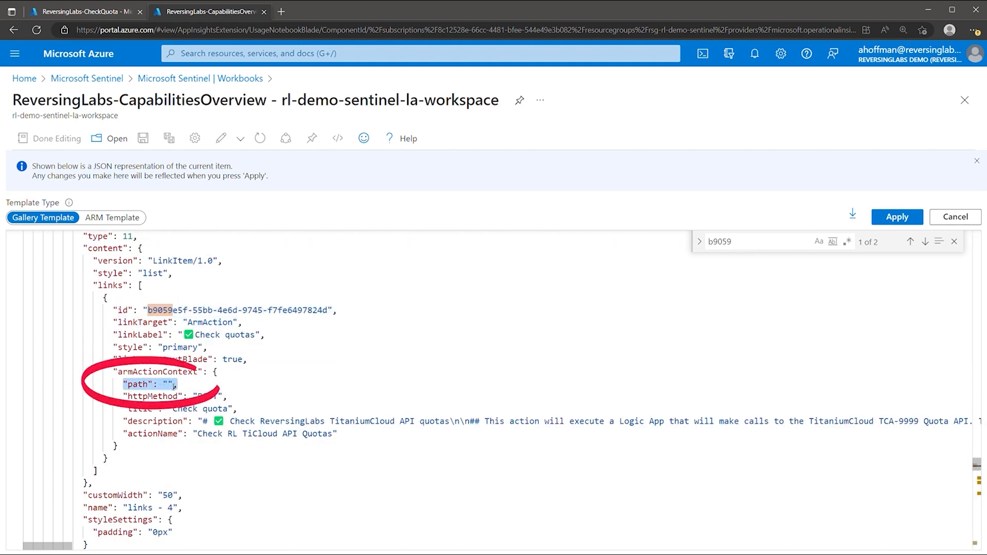
pyautogui.click(168, 384)
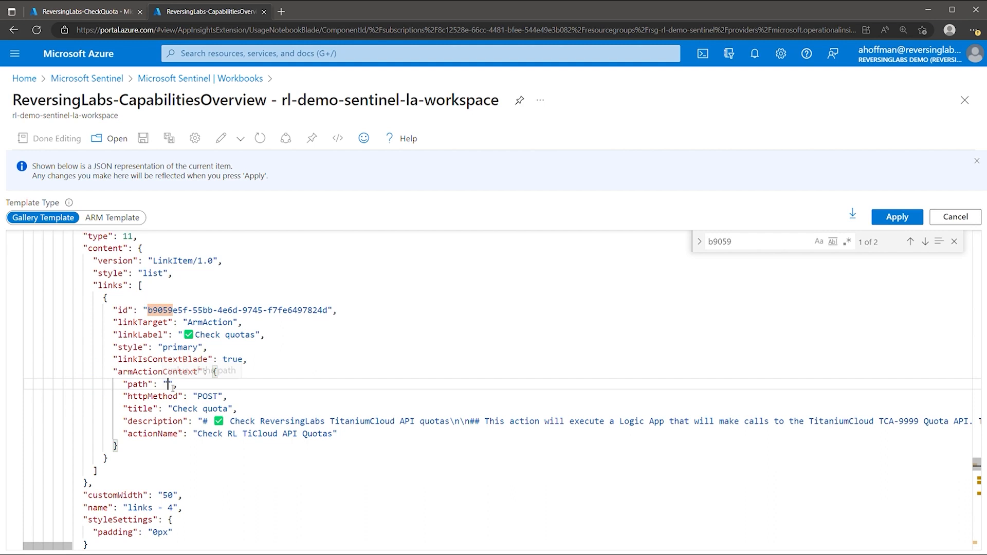
pyautogui.hotkey('ctrl', 'v')
pyautogui.press('BackSpace')
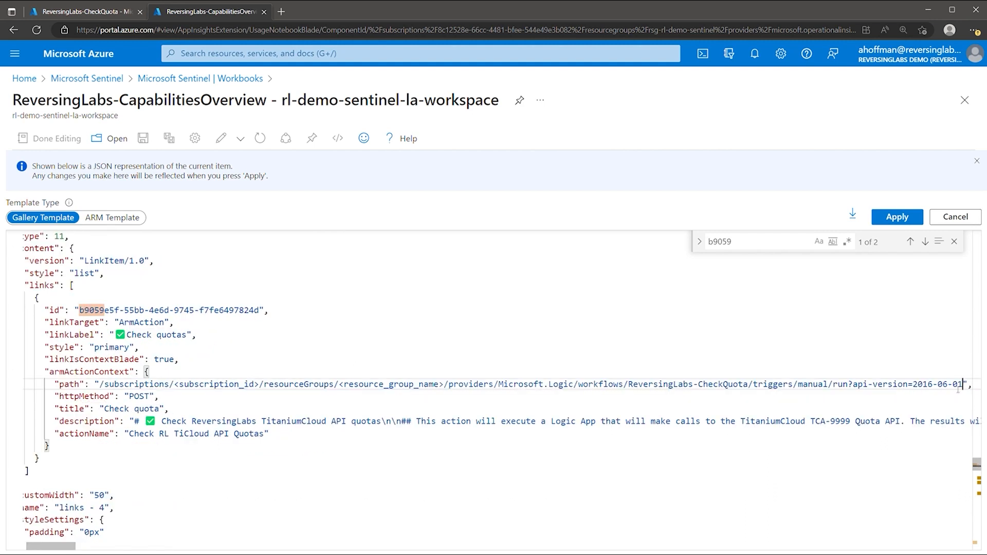
# Replace the path's subscription id and resource group (rsg-rl-demo-sentinel) with the CheckQuota logic app's values
pyautogui.moveTo(176, 384); pyautogui.dragTo(259, 385)
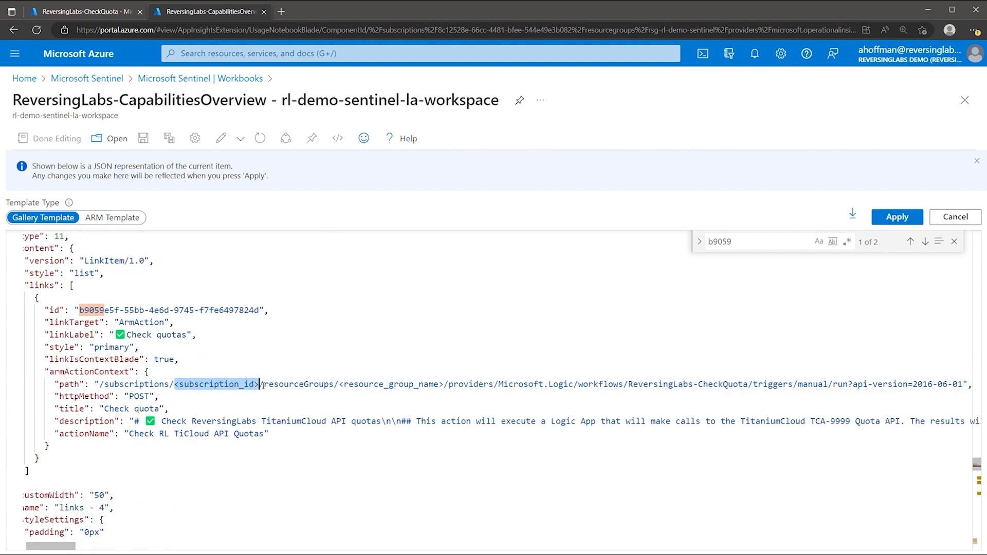
pyautogui.moveTo(340, 386); pyautogui.dragTo(445, 385)
pyautogui.click(446, 386)
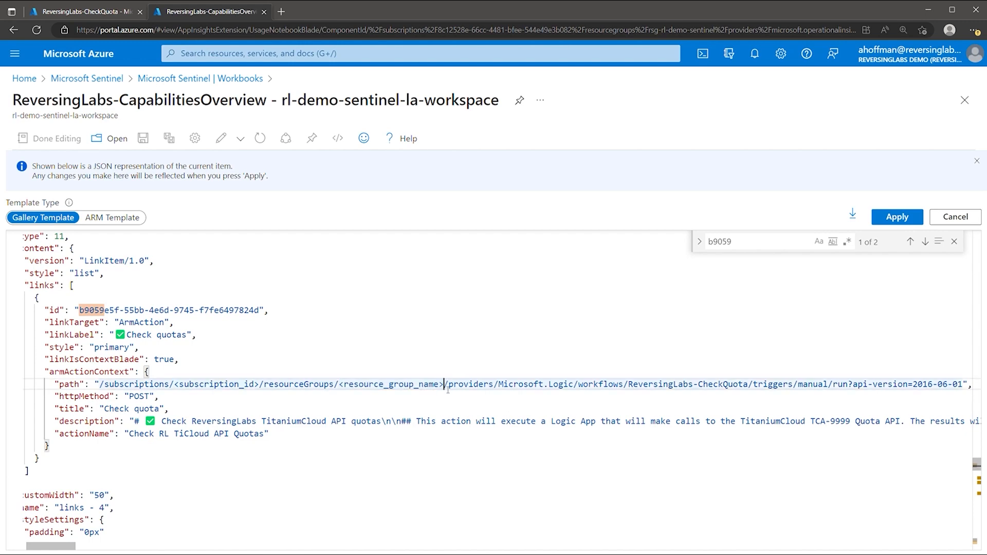
pyautogui.click(115, 21)
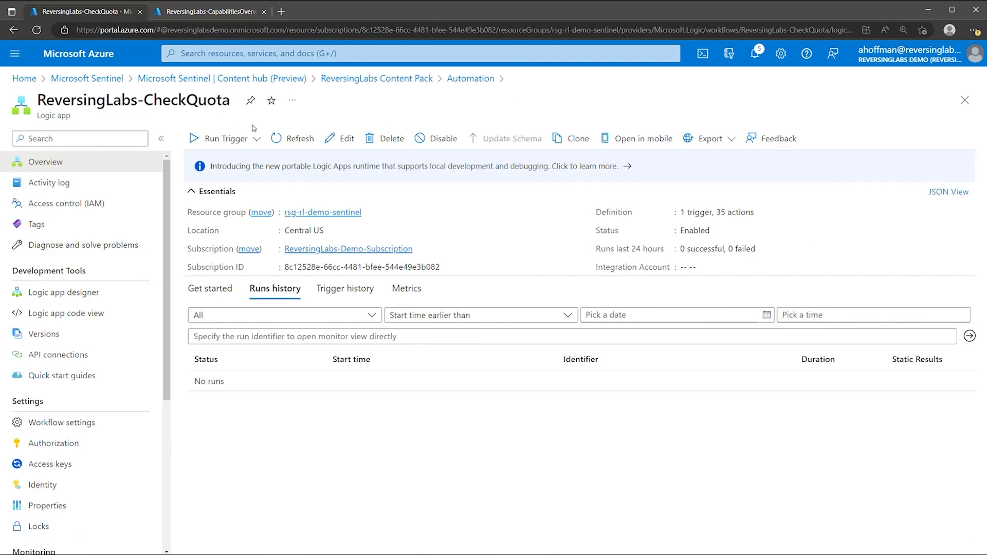
pyautogui.click(447, 267)
pyautogui.click(226, 12)
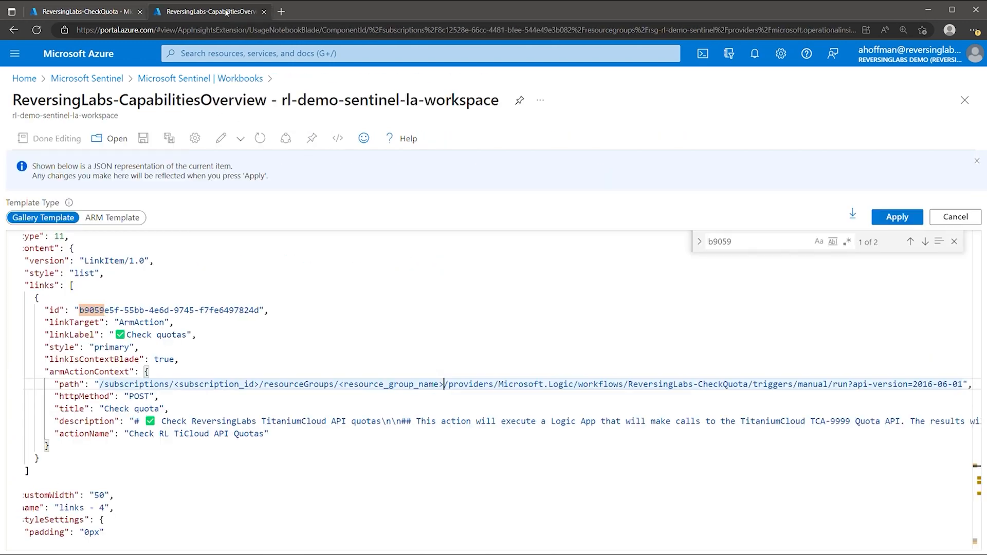
pyautogui.moveTo(258, 386); pyautogui.dragTo(179, 389)
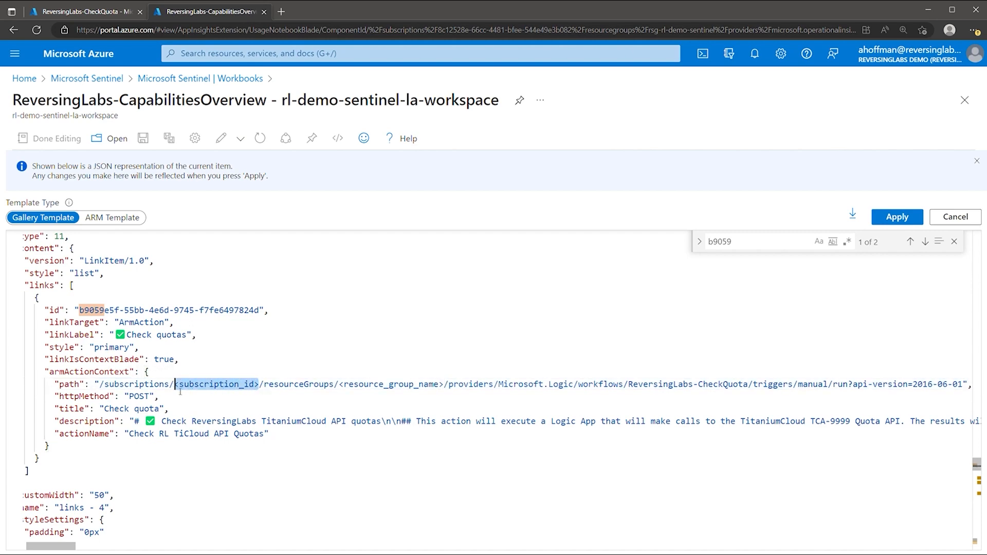
pyautogui.hotkey('ctrl', 'v')
pyautogui.click(85, 12)
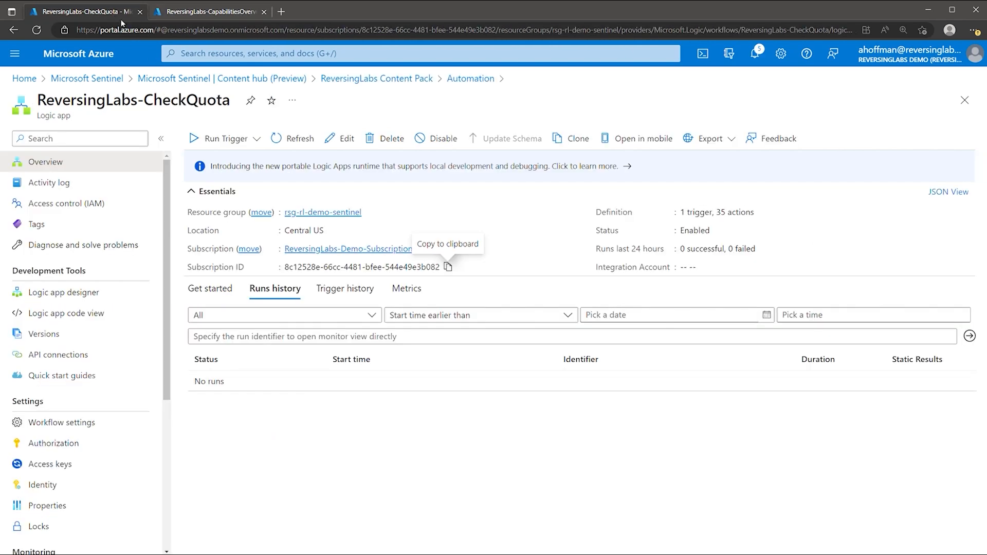
pyautogui.click(213, 13)
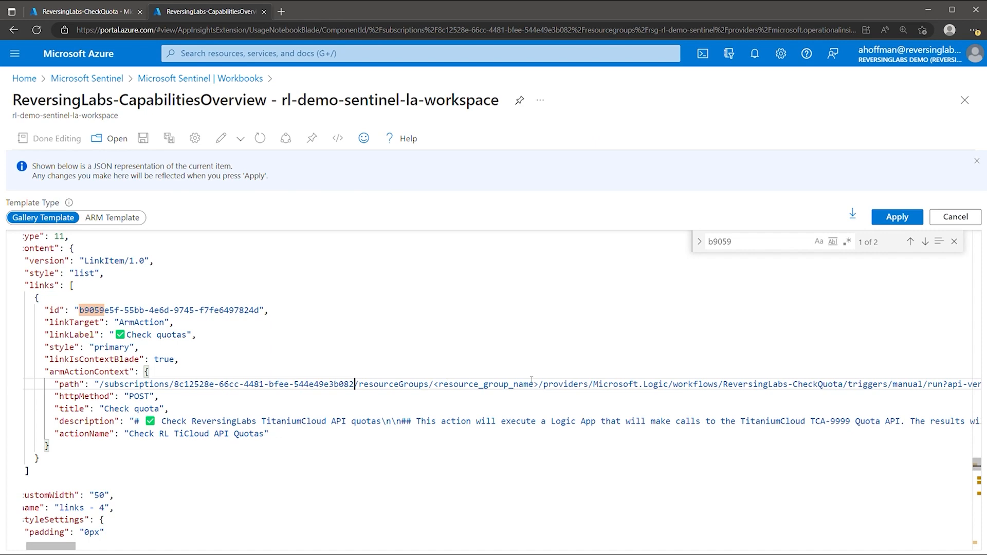
pyautogui.moveTo(436, 386); pyautogui.dragTo(535, 386)
pyautogui.hotkey('ctrl', 'v')
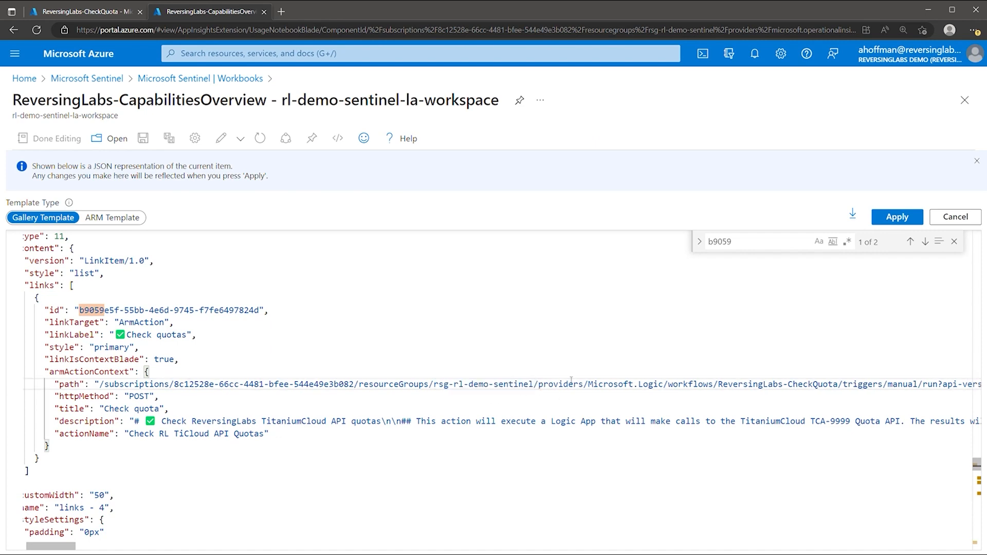
pyautogui.moveTo(101, 384); pyautogui.dragTo(952, 384)
# Paste the completed path into the second Check quotas link, then apply and save the workbook
pyautogui.click(744, 243)
pyautogui.write('b9059')
pyautogui.press('Return')
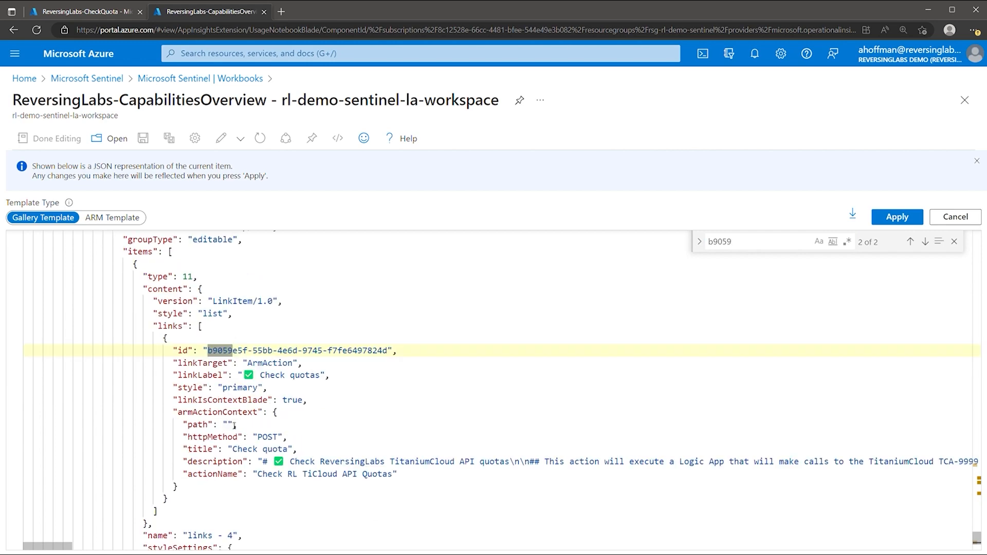
pyautogui.click(234, 425)
pyautogui.hotkey('ctrl', 'v')
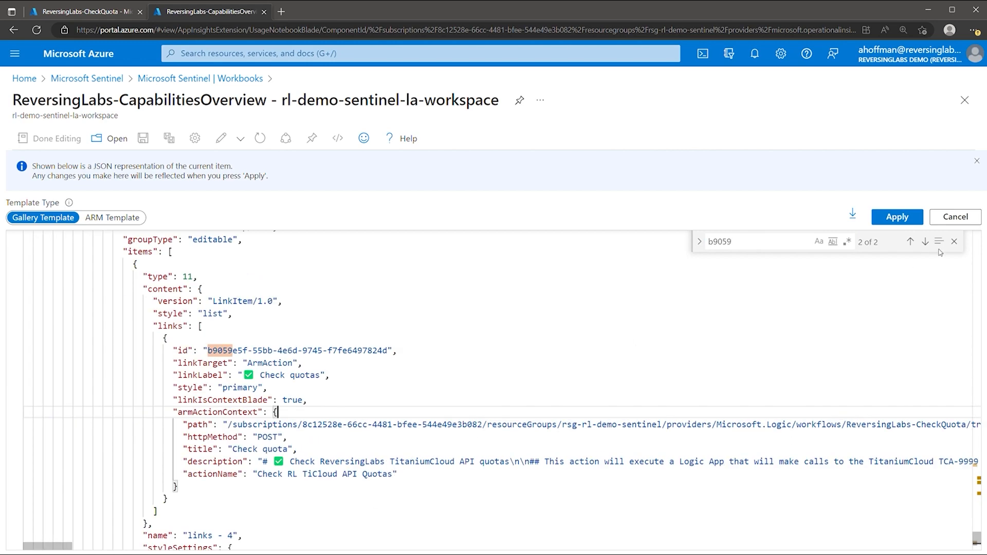
pyautogui.click(897, 216)
pyautogui.click(143, 138)
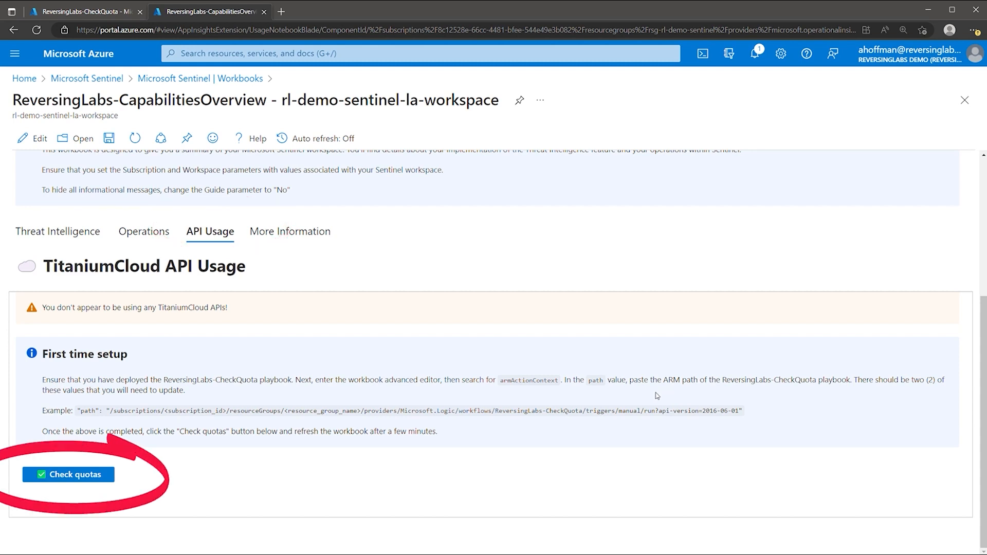
# Run Check quotas, confirm the request targets ReversingLabs-CheckQuota, and execute the ARM action
pyautogui.click(97, 474)
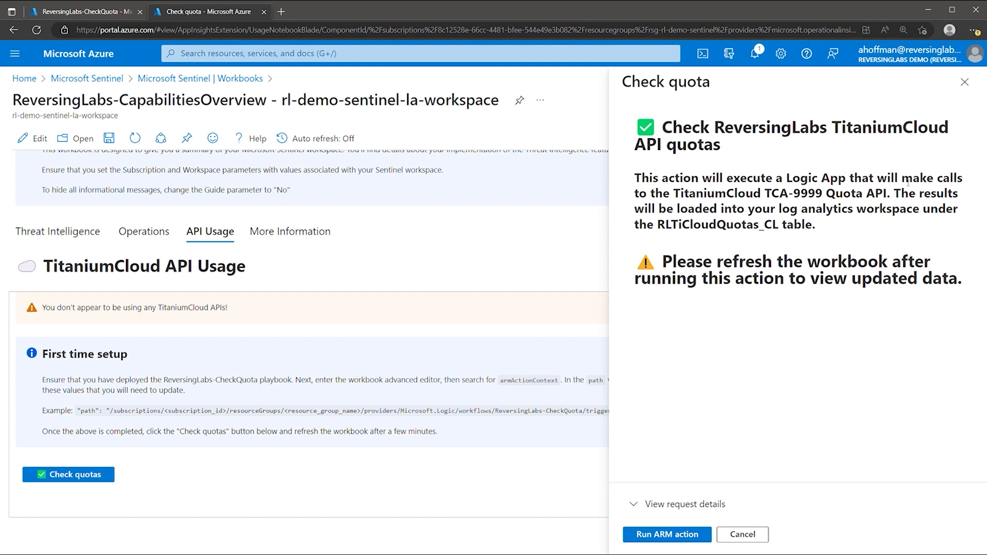
pyautogui.moveTo(660, 226); pyautogui.dragTo(815, 231)
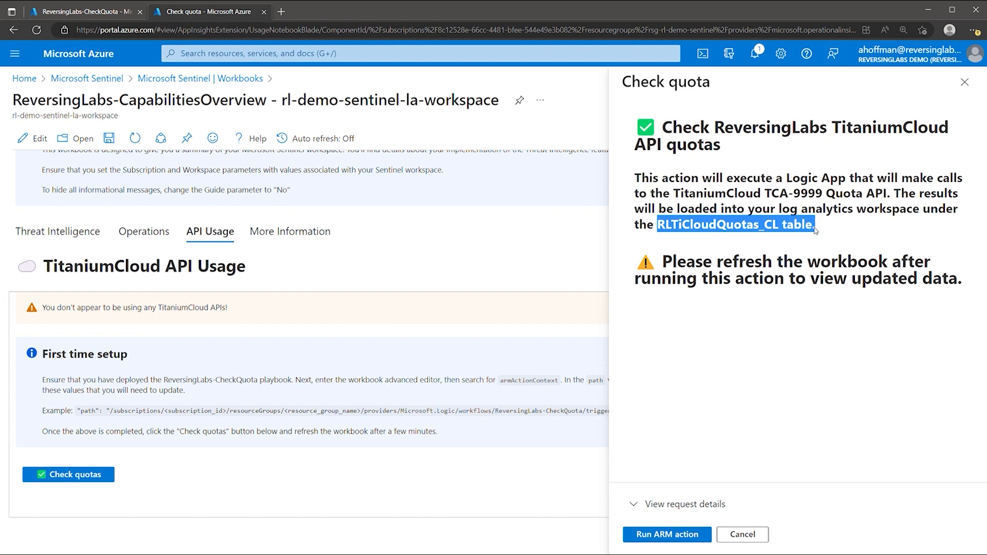
pyautogui.click(646, 504)
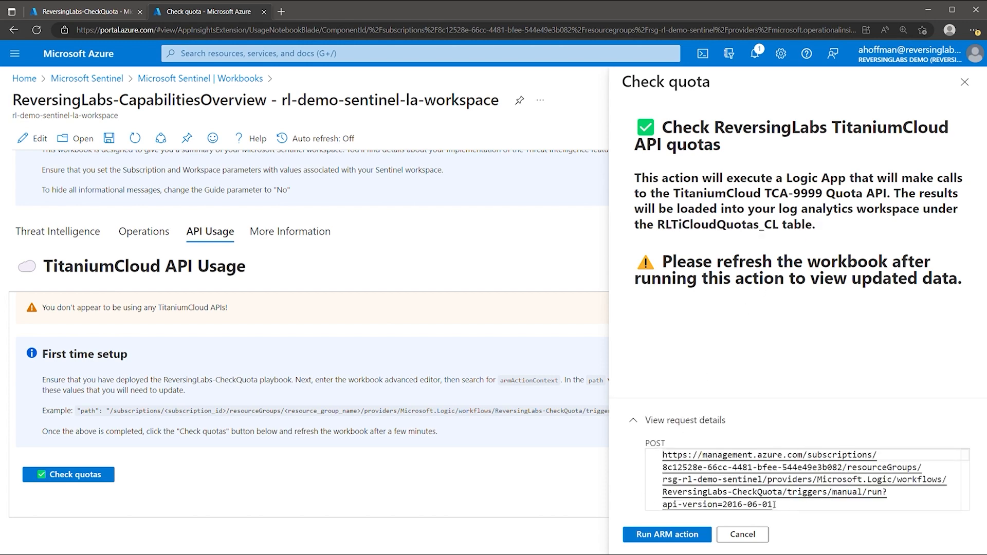
pyautogui.click(688, 533)
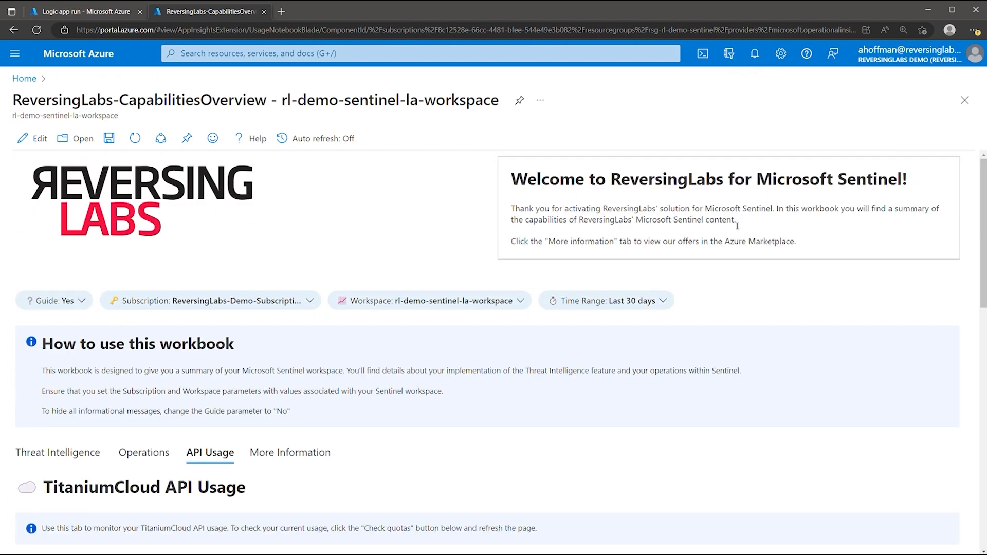
# Scroll the CapabilitiesOverview workbook down to the TitaniumCloud daily usage charts
pyautogui.scroll(-7, 264, 375)
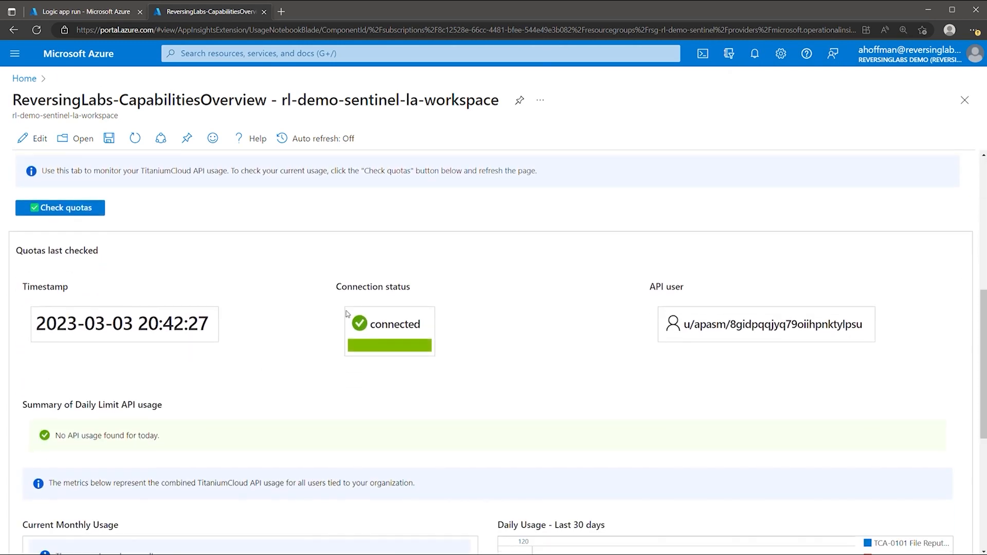
pyautogui.scroll(-3, 811, 366)
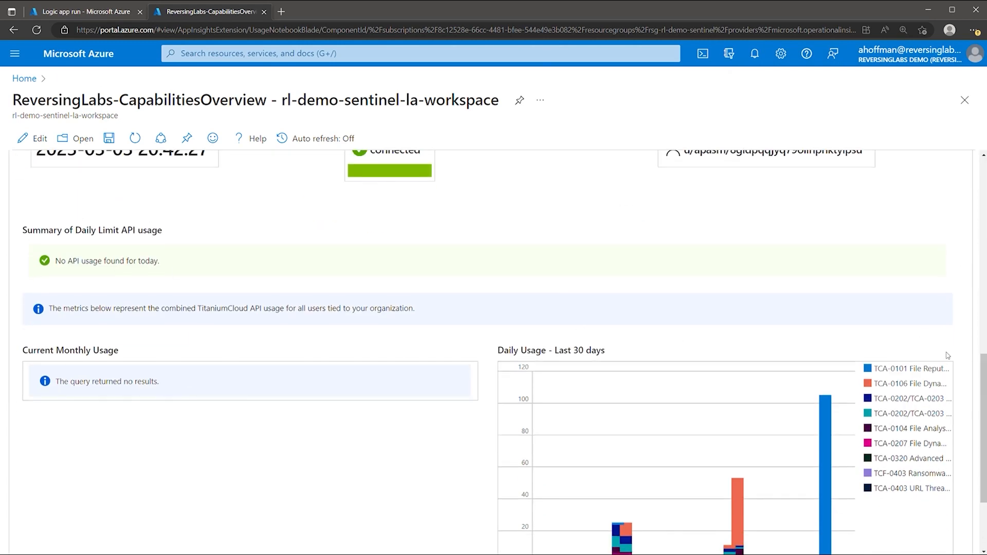
pyautogui.scroll(-2, 919, 332)
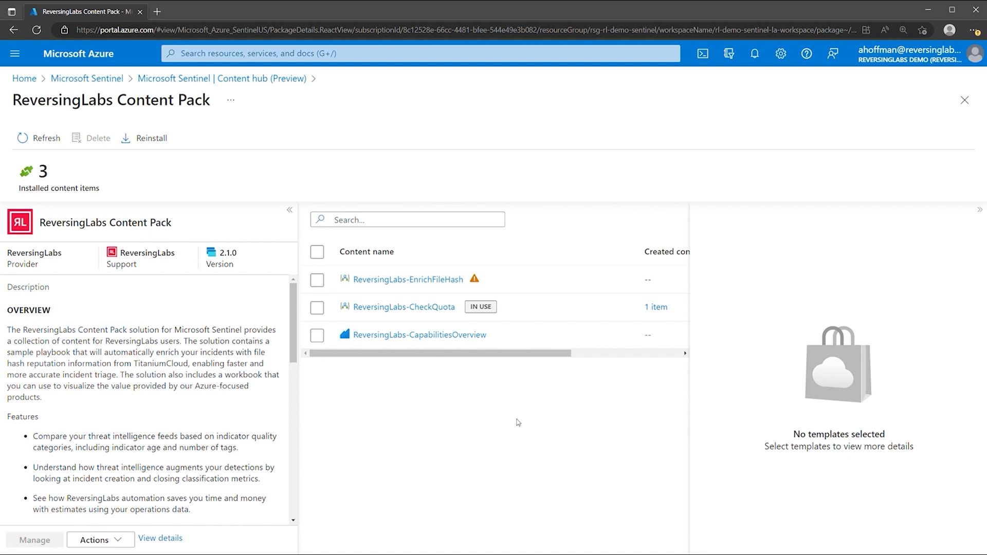
# Select the ReversingLabs-EnrichFileHash template in the content pack and begin creating a playbook
pyautogui.click(317, 280)
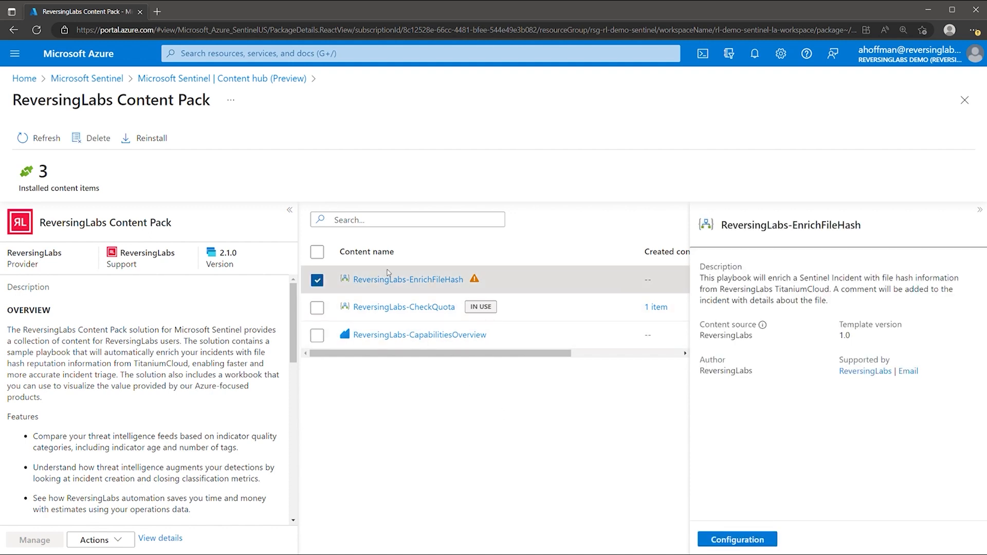
pyautogui.click(743, 541)
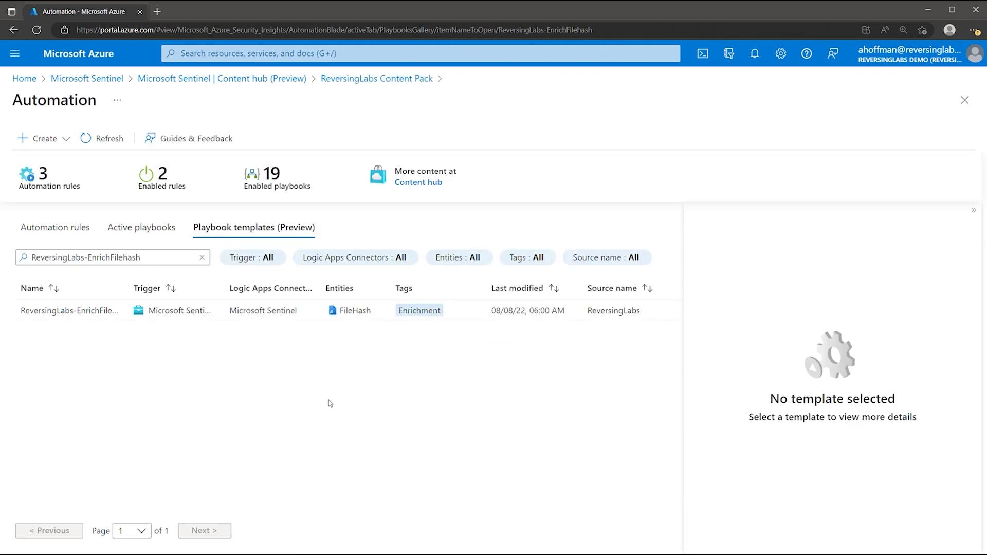
pyautogui.click(125, 312)
pyautogui.click(742, 535)
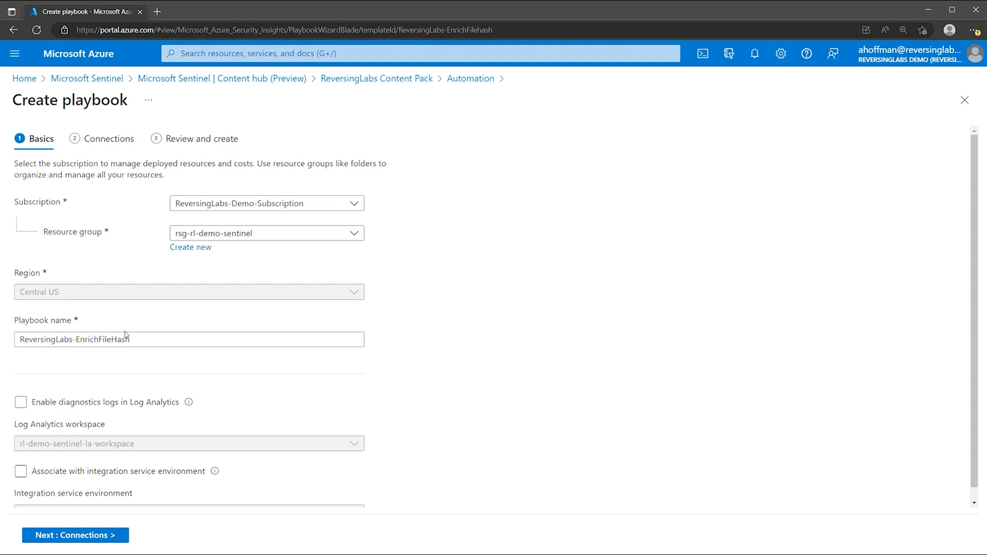
# Enable diagnostics logs to Log Analytics, pass through Connections, and deploy the playbook
pyautogui.click(32, 401)
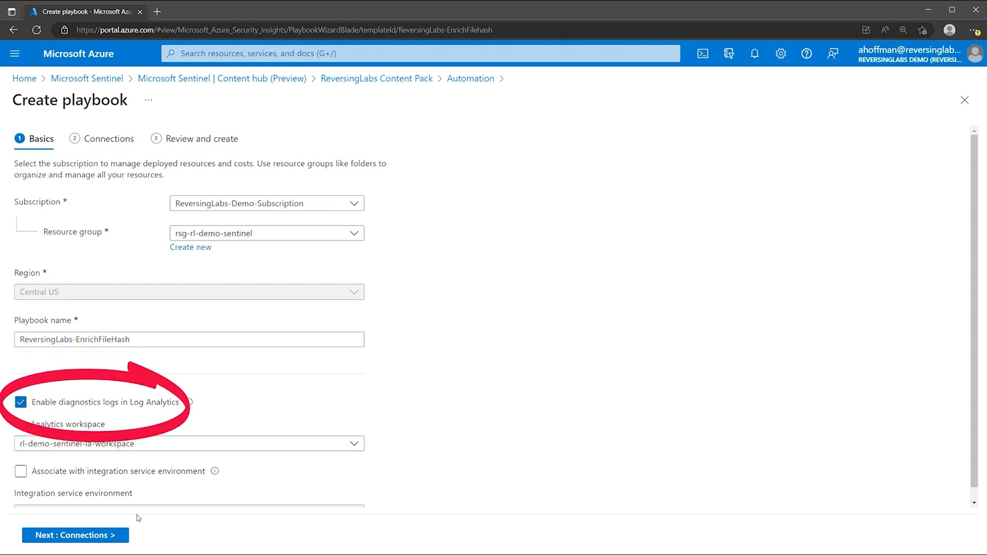
pyautogui.click(114, 535)
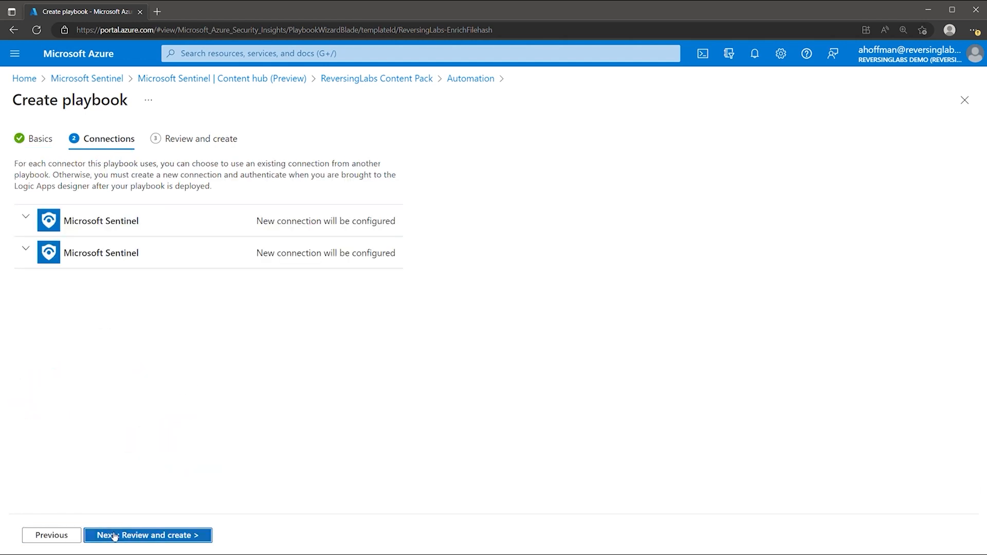
pyautogui.click(25, 217)
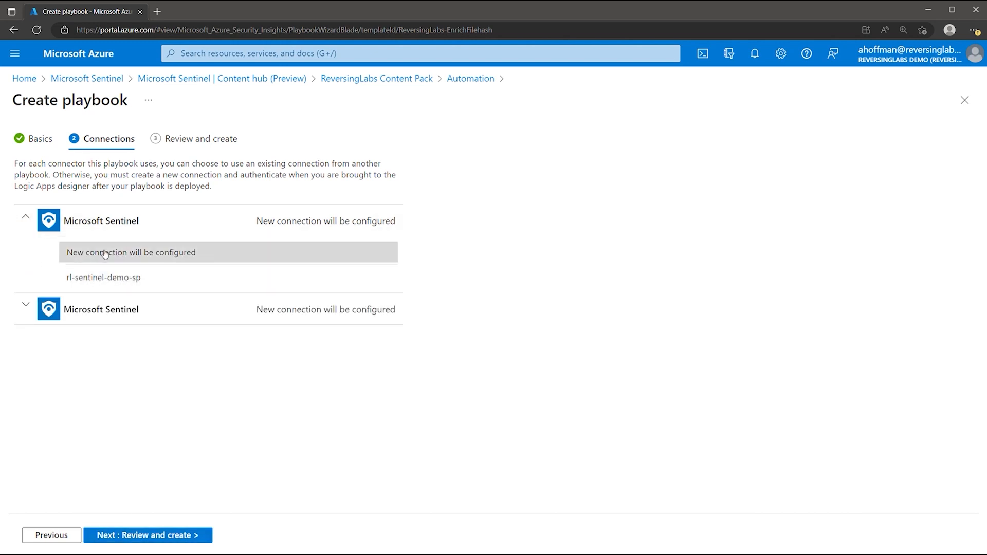
pyautogui.click(33, 223)
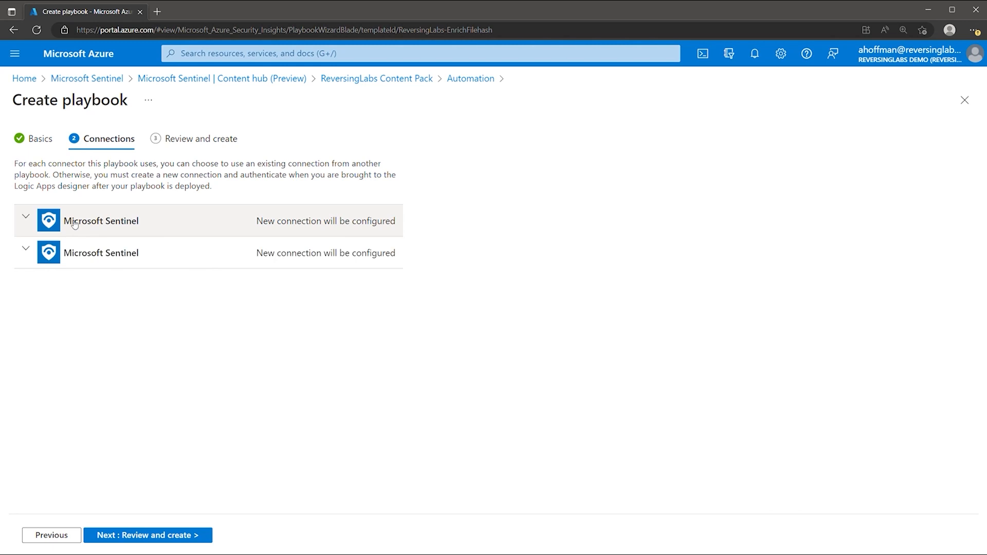
pyautogui.click(142, 534)
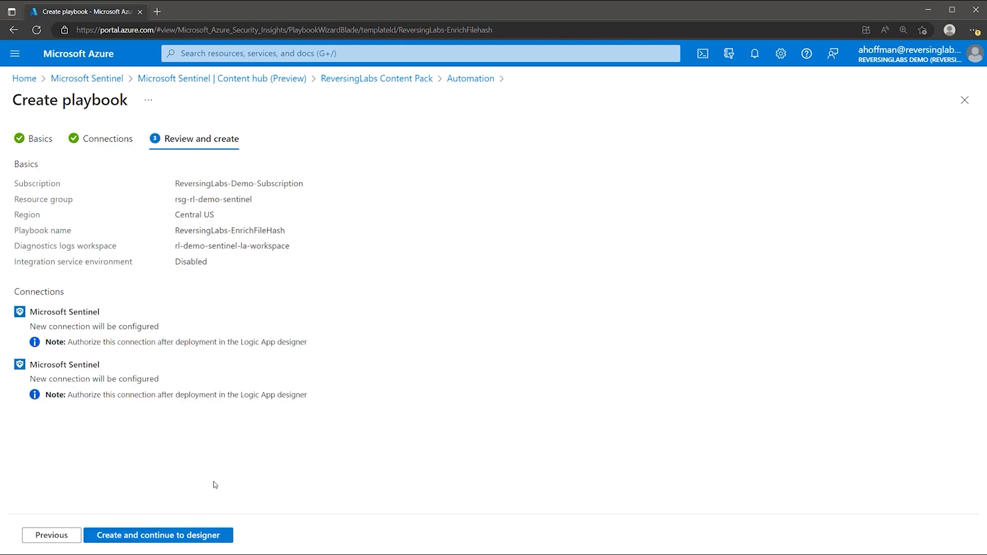
pyautogui.click(184, 534)
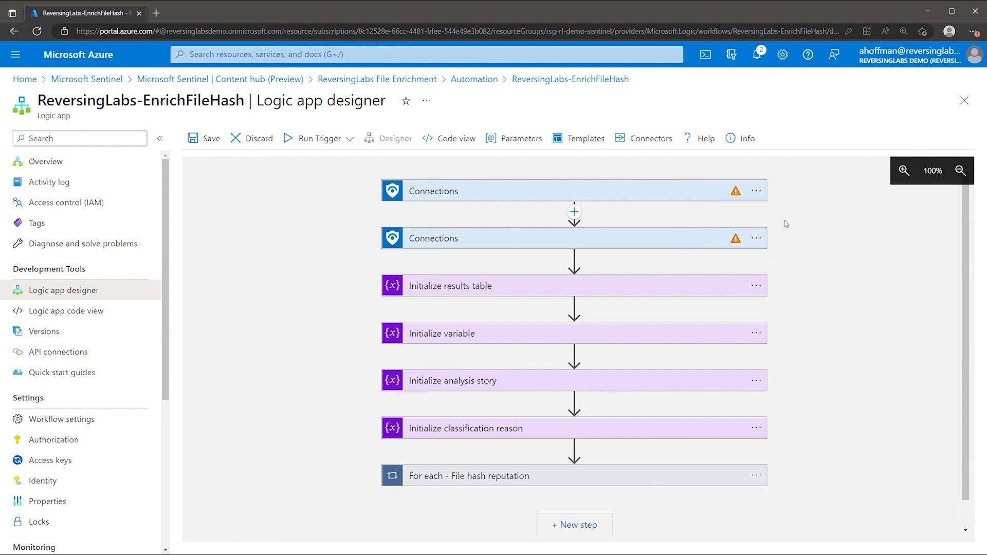
# Connect the Sentinel incident trigger to rl-sentinel-demo-sp
pyautogui.click(676, 474)
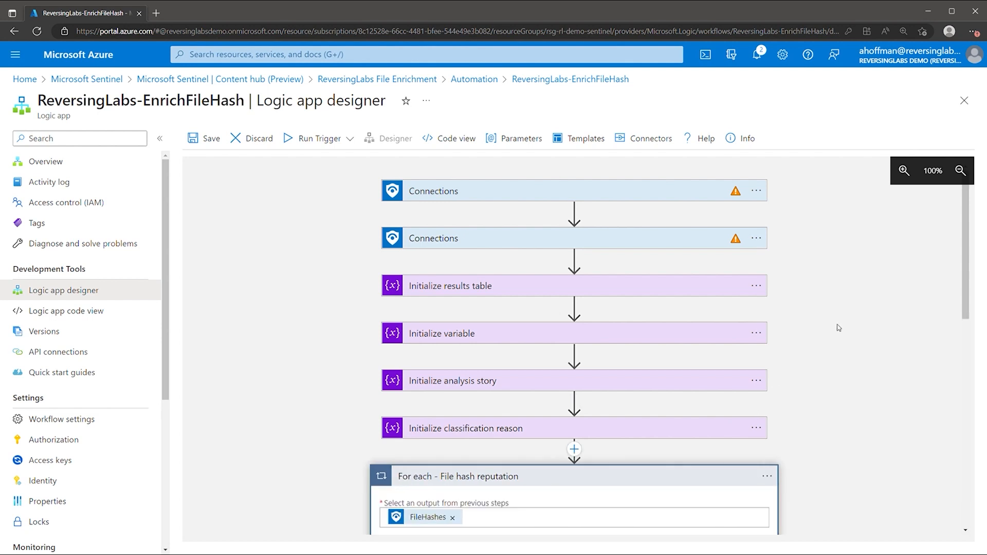
pyautogui.scroll(-4, 838, 327)
pyautogui.scroll(2, 813, 306)
pyautogui.scroll(2, 813, 306)
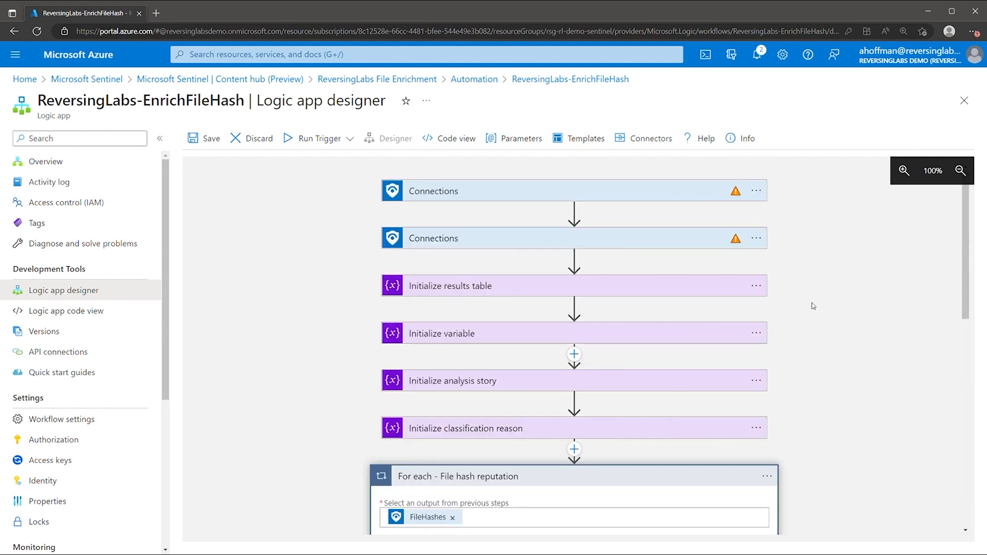
pyautogui.click(683, 198)
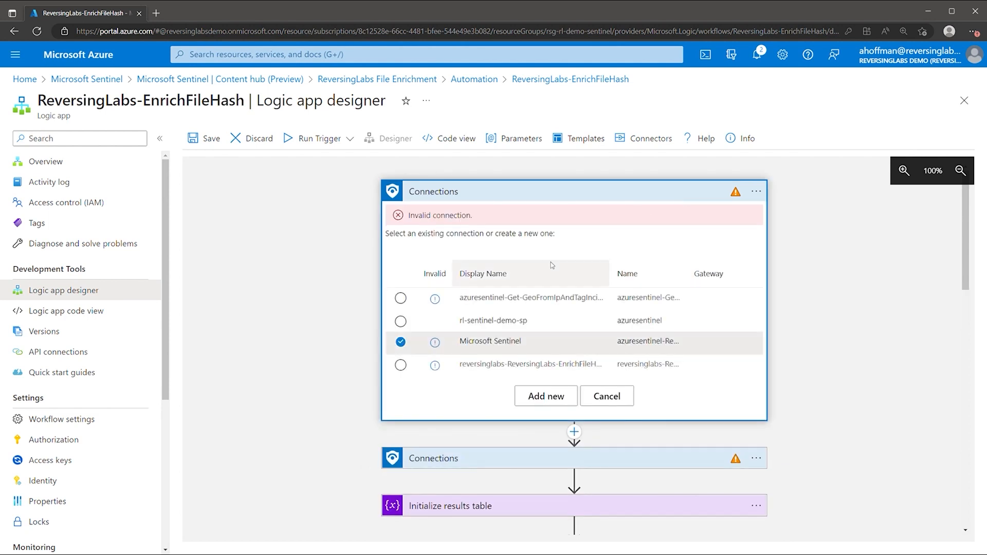
pyautogui.click(535, 396)
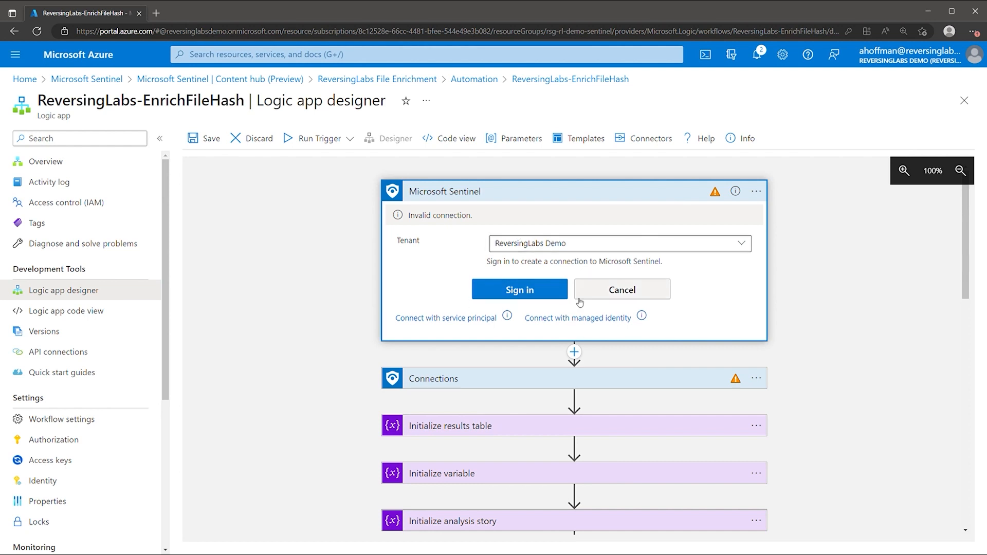
pyautogui.click(596, 288)
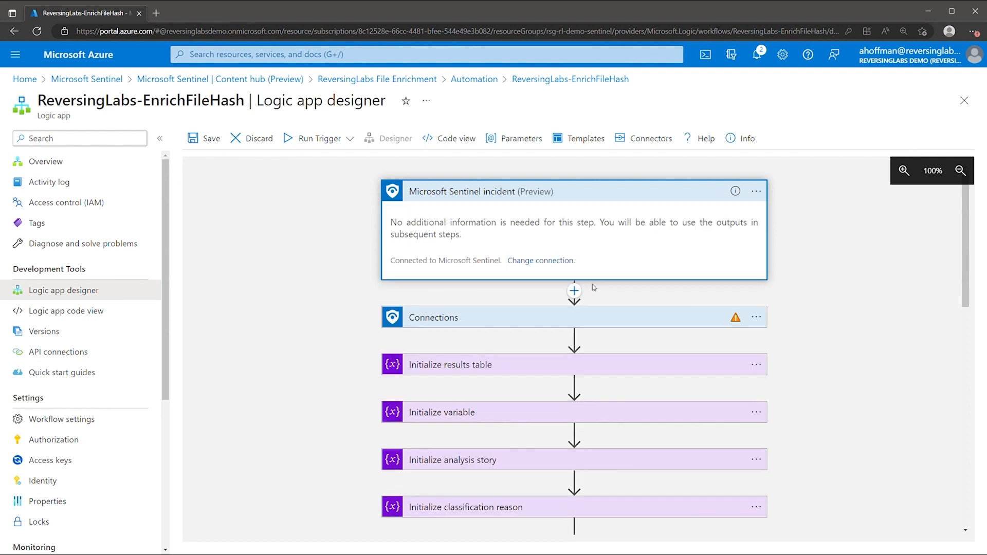
pyautogui.click(517, 261)
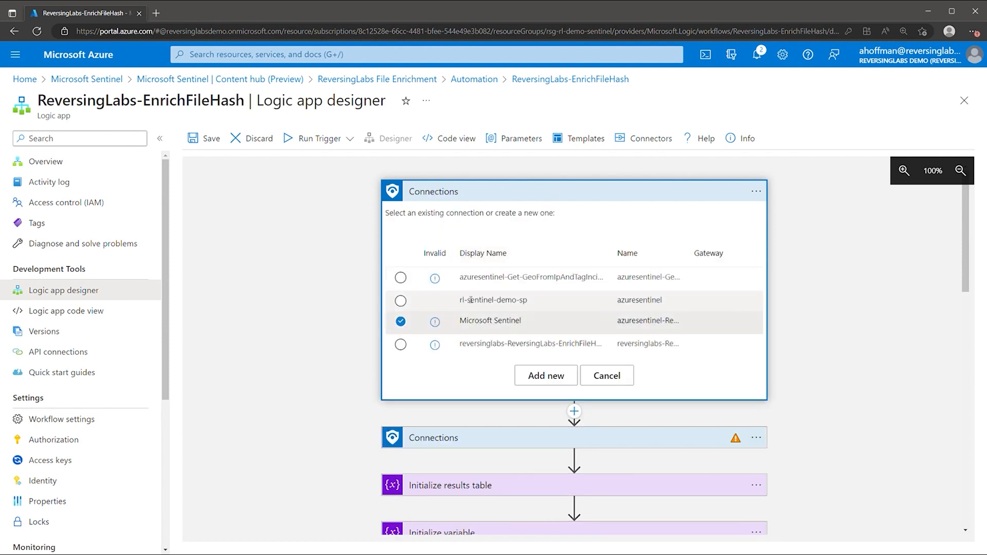
pyautogui.click(401, 300)
# Connect the Entities - Get FileHashes step to rl-sentinel-demo-sp as well
pyautogui.click(575, 310)
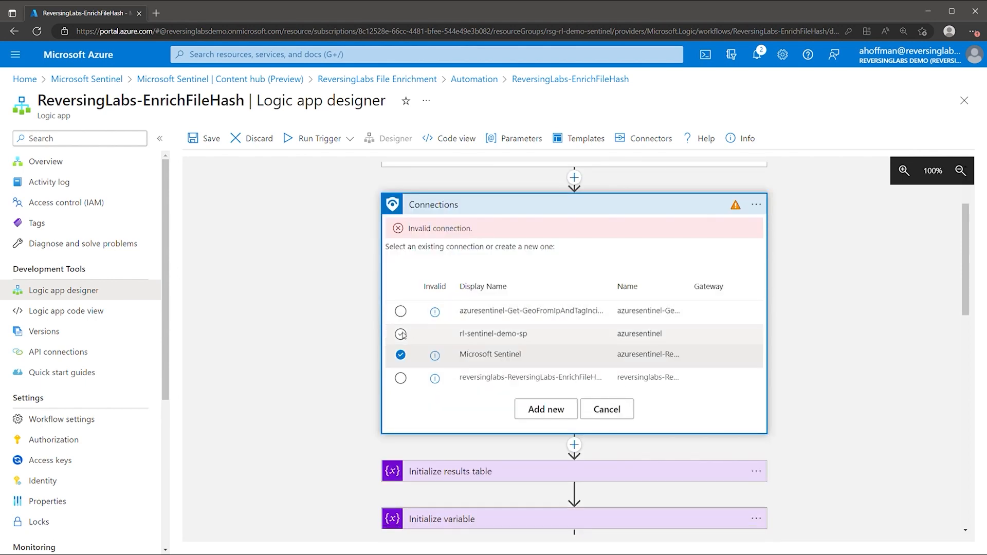
pyautogui.click(401, 334)
pyautogui.click(493, 208)
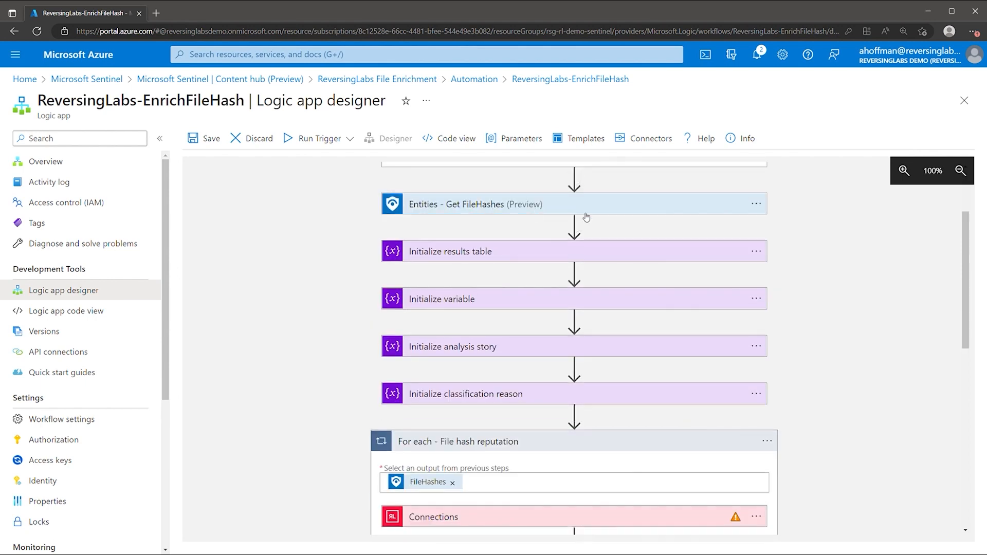
pyautogui.scroll(-3, 583, 216)
pyautogui.click(599, 290)
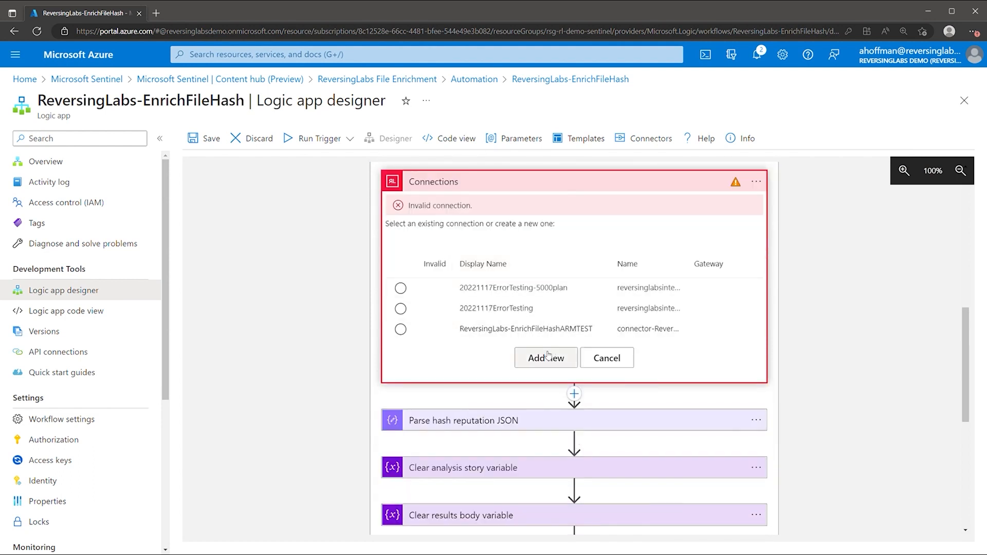
# Create a ReversingLabs connection named rl-api with the account username and password
pyautogui.click(547, 356)
pyautogui.click(540, 236)
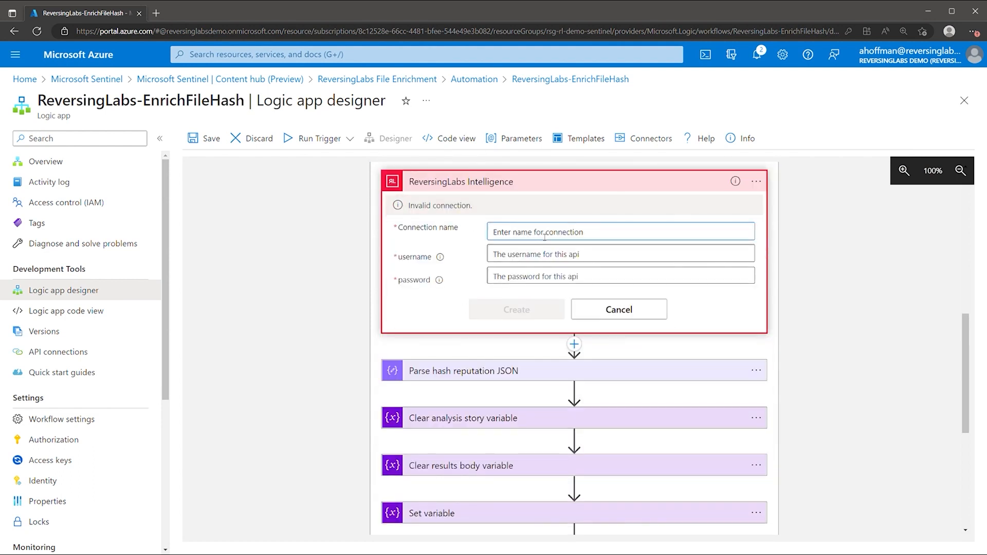
pyautogui.write('rl-api')
pyautogui.press('Tab')
pyautogui.write('username')
pyautogui.press('Tab')
pyautogui.write('********')
pyautogui.click(543, 315)
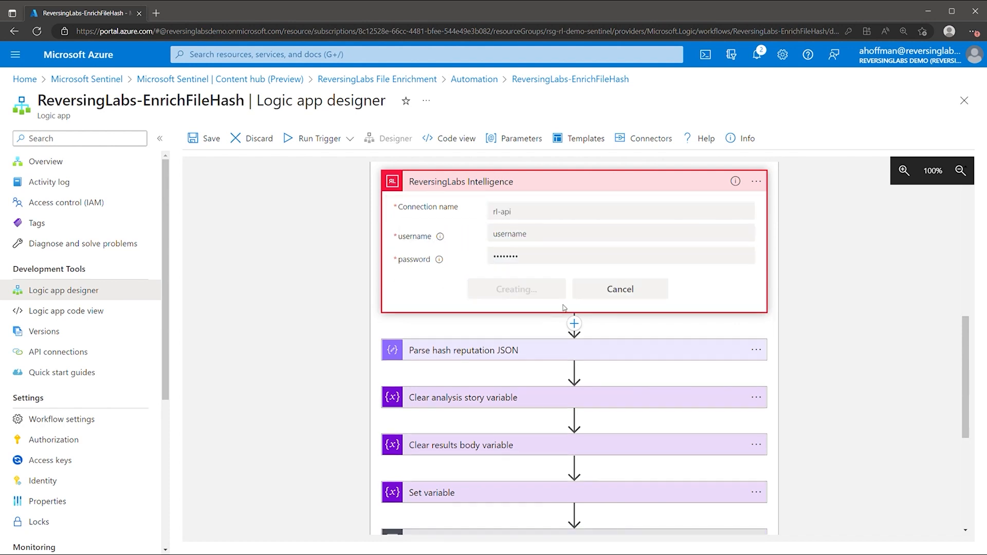
# Assign rl-api to the Get File Hash Analysis Detail step under If Hash Unknown
pyautogui.click(500, 183)
pyautogui.scroll(-3, 515, 216)
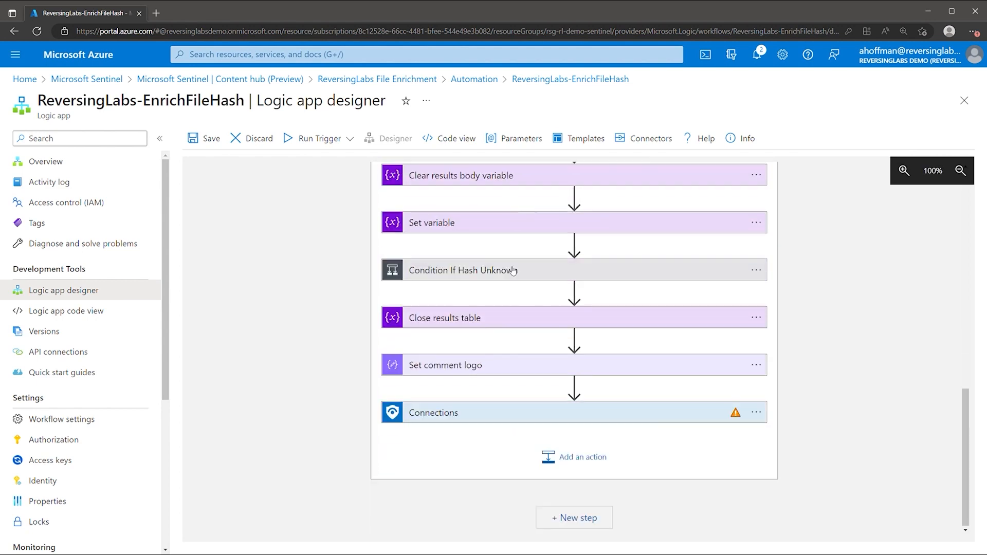
pyautogui.click(513, 267)
pyautogui.scroll(-2, 514, 271)
pyautogui.moveTo(652, 532); pyautogui.dragTo(730, 533)
pyautogui.click(816, 331)
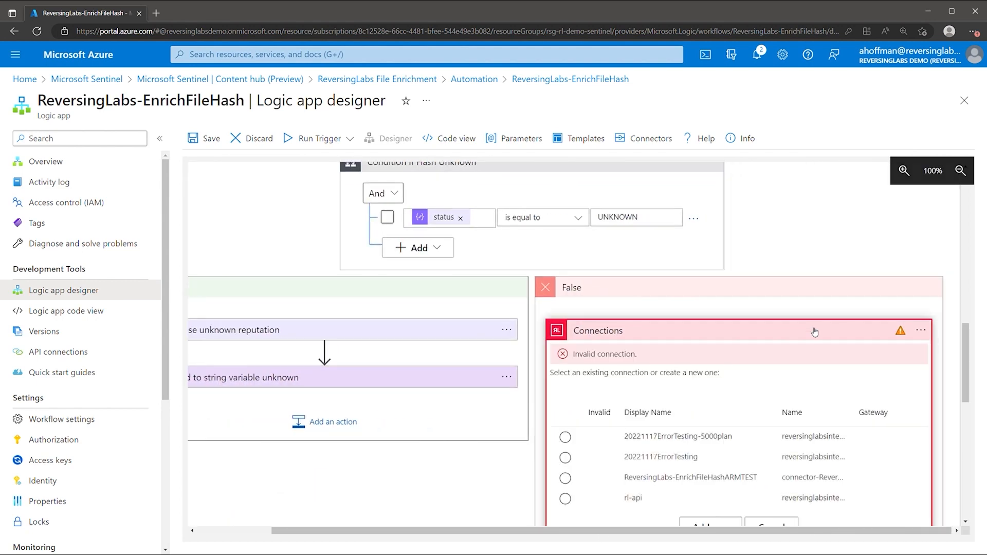
pyautogui.scroll(-1, 726, 376)
pyautogui.click(566, 445)
pyautogui.click(619, 281)
pyautogui.scroll(-5, 617, 281)
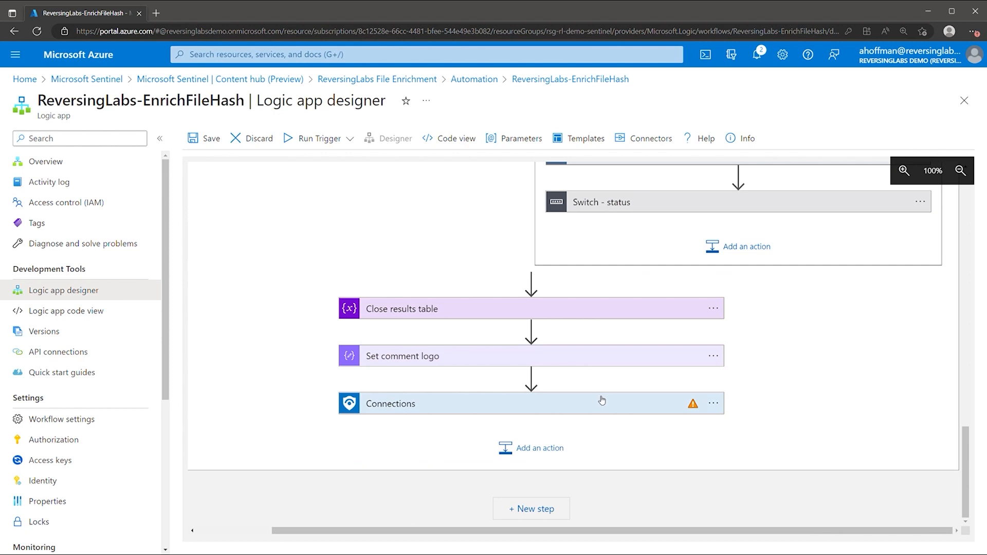
pyautogui.scroll(3, 603, 397)
# Link the Add comment to incident step to the Sentinel connection and save the playbook
pyautogui.click(638, 234)
pyautogui.moveTo(414, 533); pyautogui.dragTo(706, 533)
pyautogui.scroll(2, 734, 468)
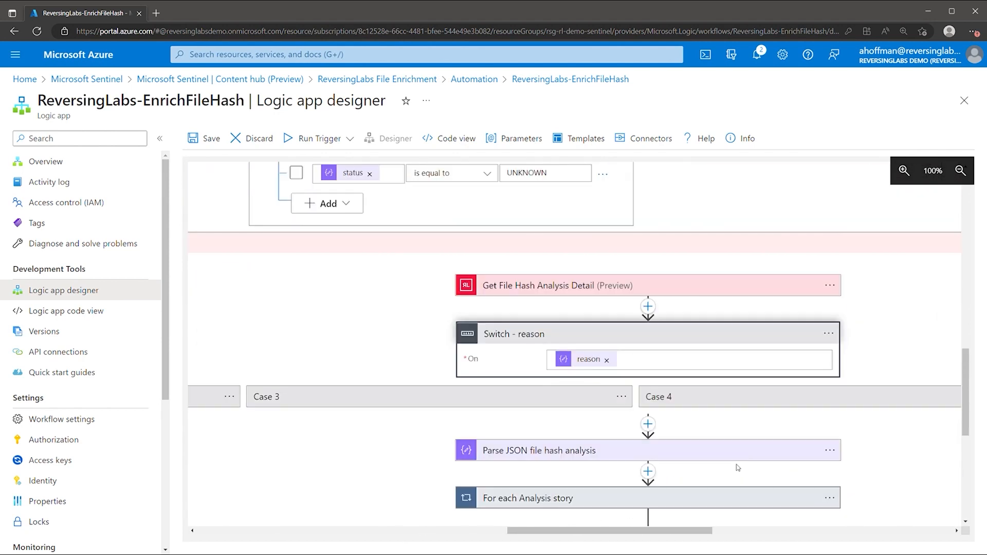
pyautogui.click(714, 288)
pyautogui.click(704, 248)
pyautogui.scroll(-3, 706, 251)
pyautogui.click(666, 405)
pyautogui.scroll(-3, 667, 405)
pyautogui.click(379, 367)
pyautogui.click(606, 262)
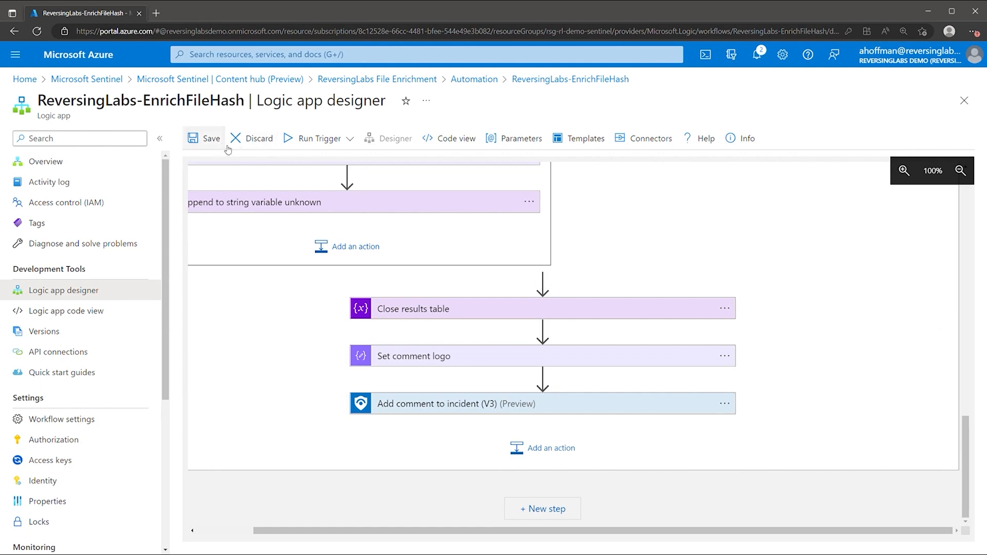
pyautogui.click(203, 138)
pyautogui.click(972, 86)
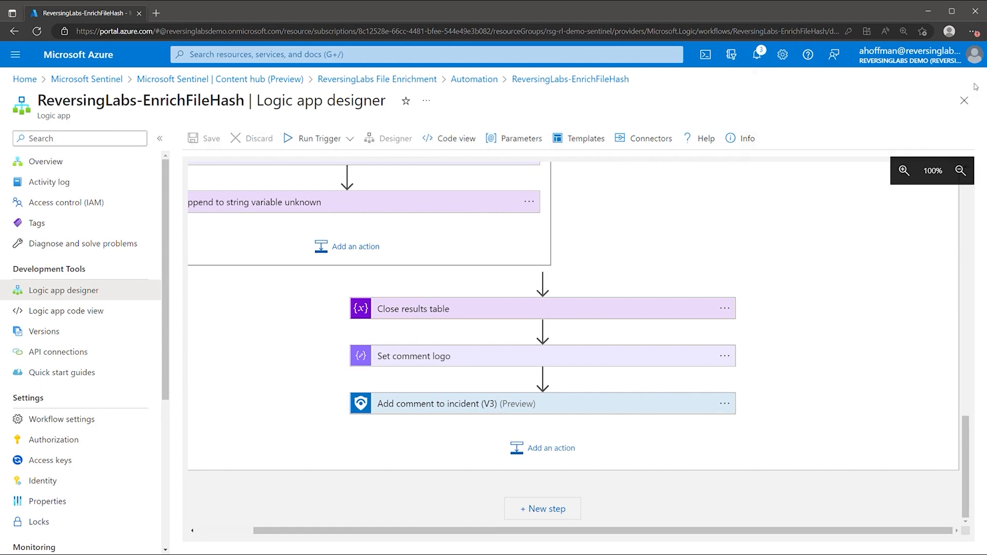